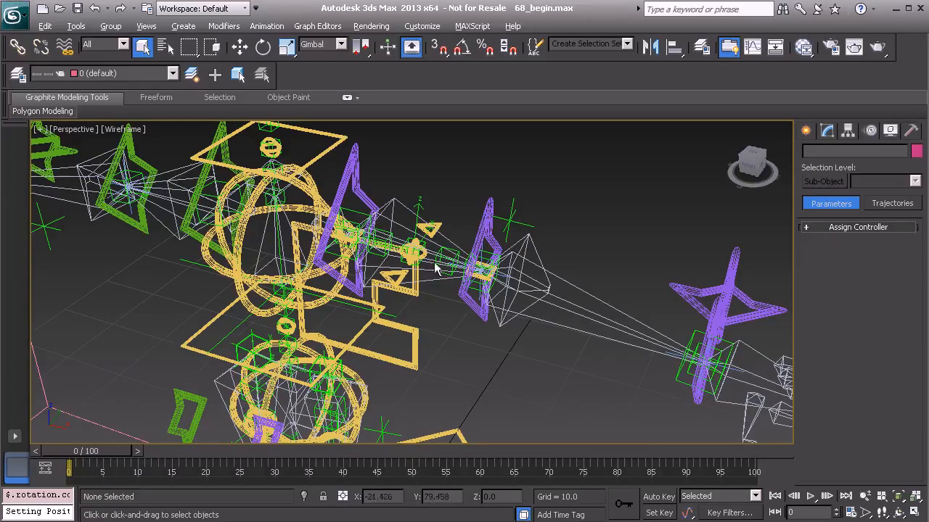
pyautogui.moveTo(491, 266); pyautogui.dragTo(483, 321, button='middle')
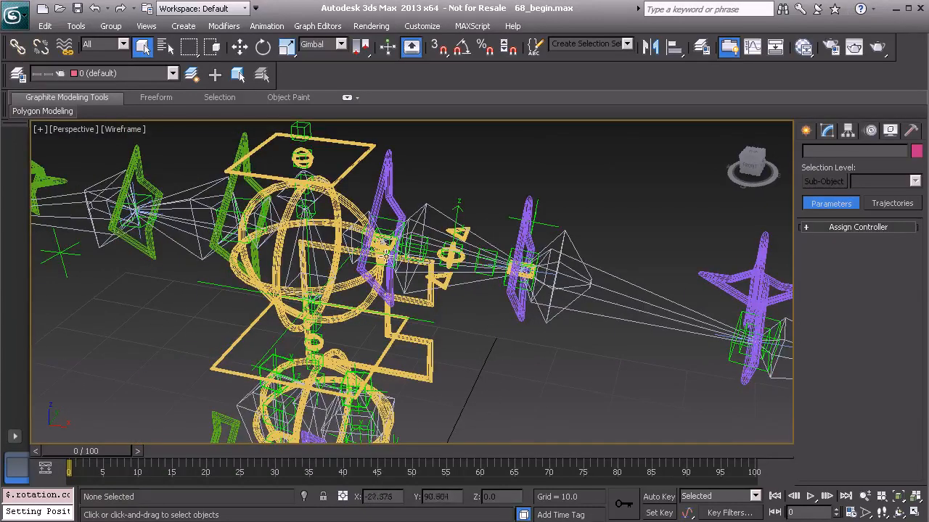
pyautogui.moveTo(405, 258)
pyautogui.mouseDown(button='middle')
pyautogui.moveTo(355, 261)
pyautogui.moveTo(385, 277)
pyautogui.moveTo(402, 272)
pyautogui.mouseUp(button='middle')
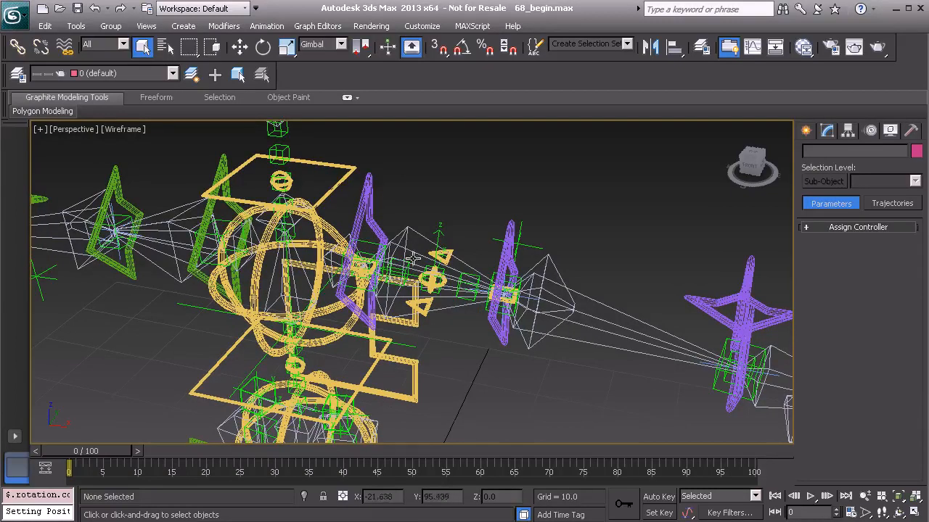
pyautogui.moveTo(408, 271); pyautogui.dragTo(431, 249, button='middle')
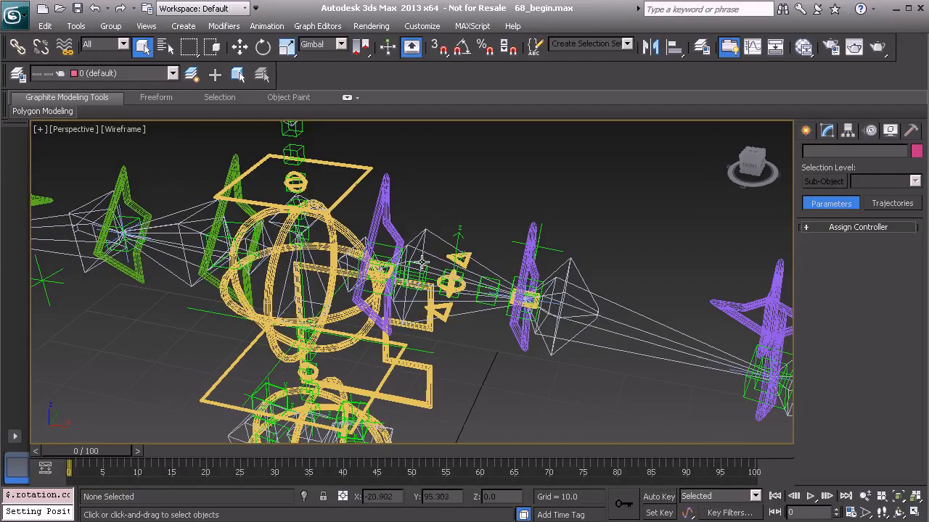
pyautogui.scroll(3, 417, 290)
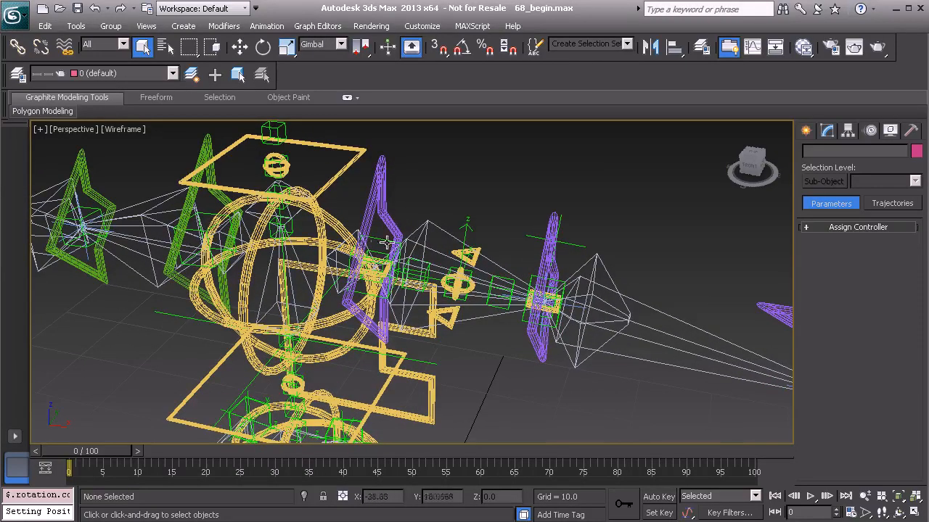
pyautogui.moveTo(415, 254); pyautogui.dragTo(347, 227, button='middle')
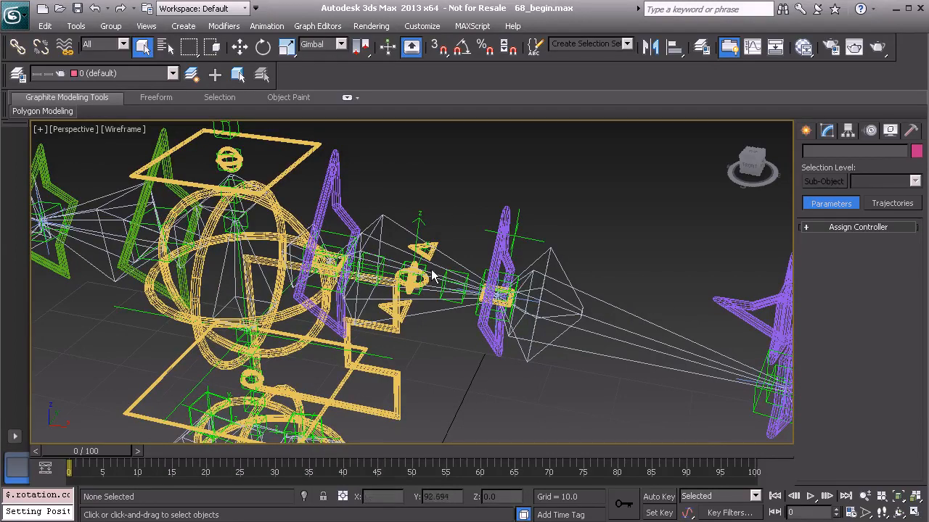
# Step: Unhide the Expose_L_Shoulder_Twist_IK01 helper by name and select it in the viewport
pyautogui.click(891, 131)
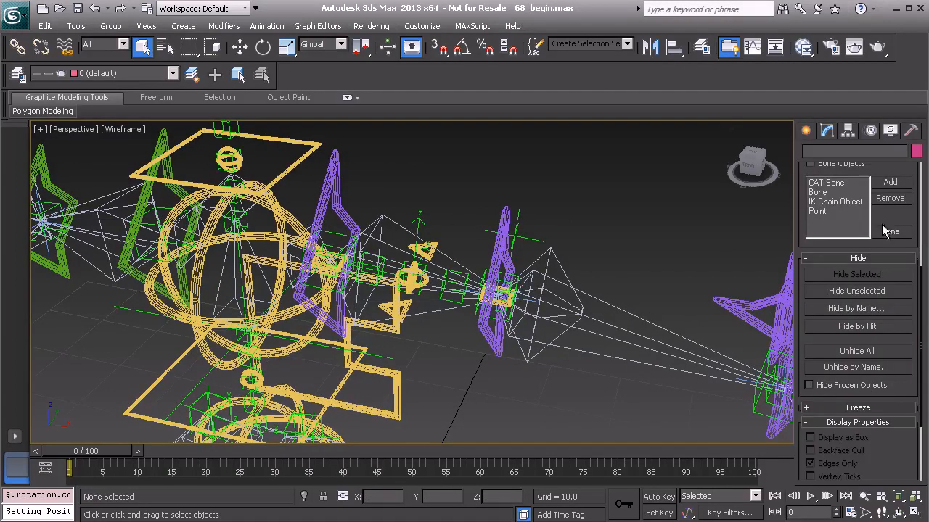
pyautogui.click(849, 368)
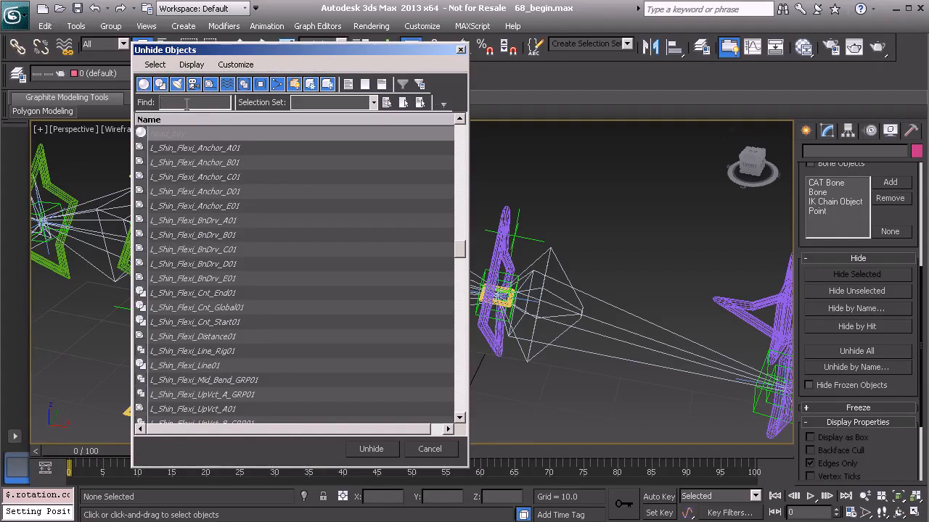
pyautogui.write('Expose')
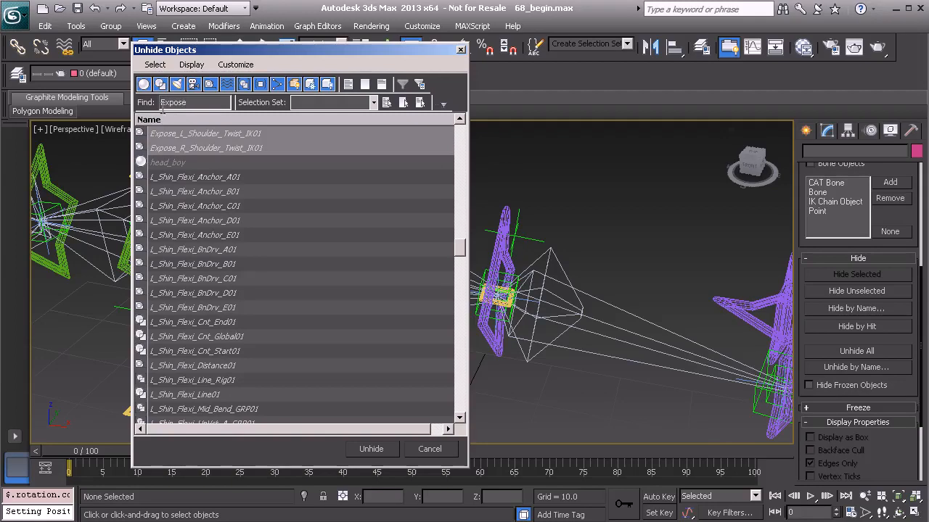
pyautogui.click(187, 135)
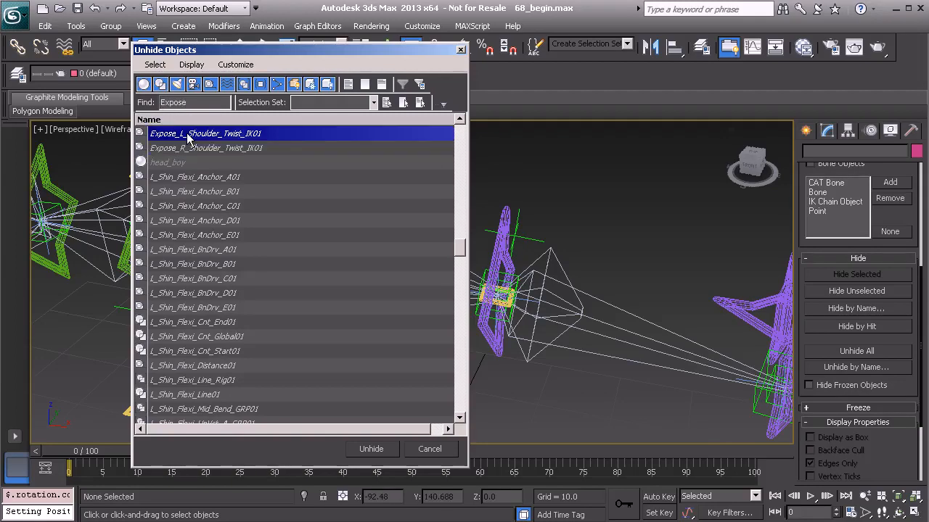
pyautogui.click(369, 448)
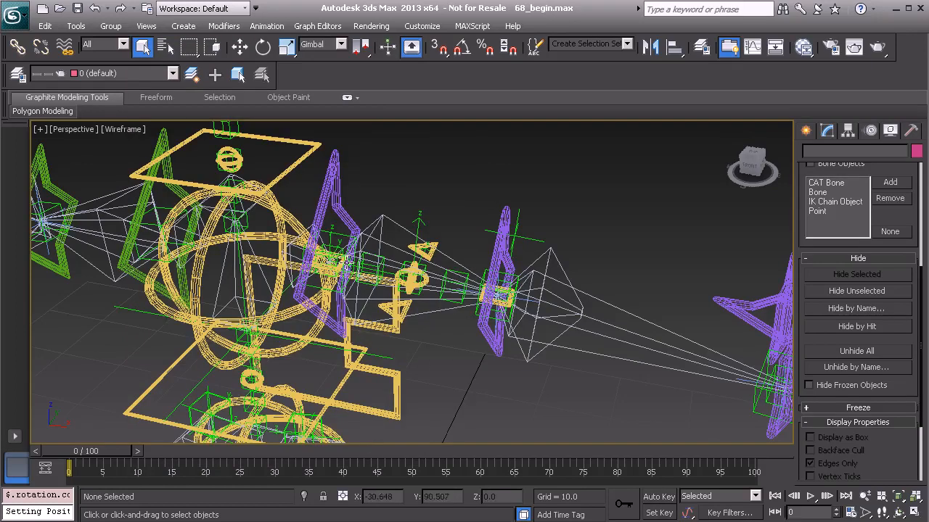
pyautogui.scroll(2, 353, 254)
pyautogui.click(354, 183)
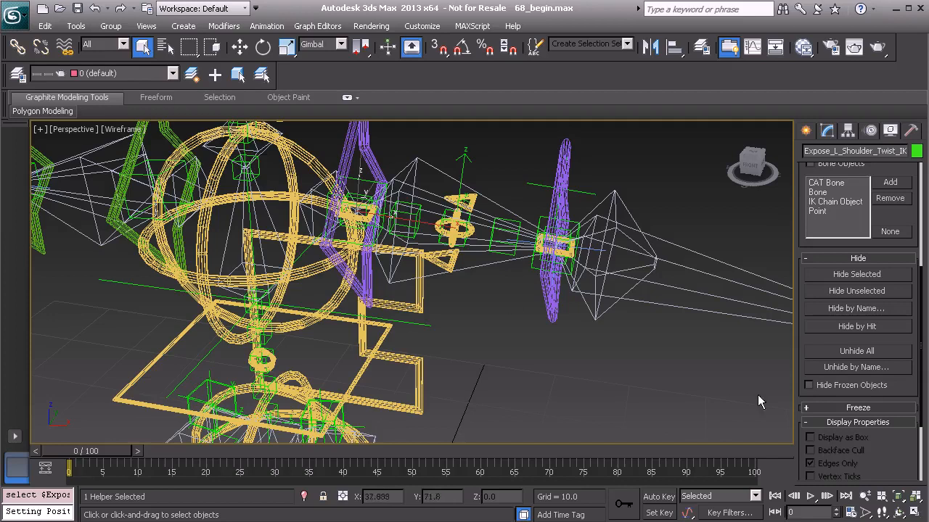
# Step: Unhide BnDrv_Anim_L_Shoulder_FK01 by name
pyautogui.click(865, 367)
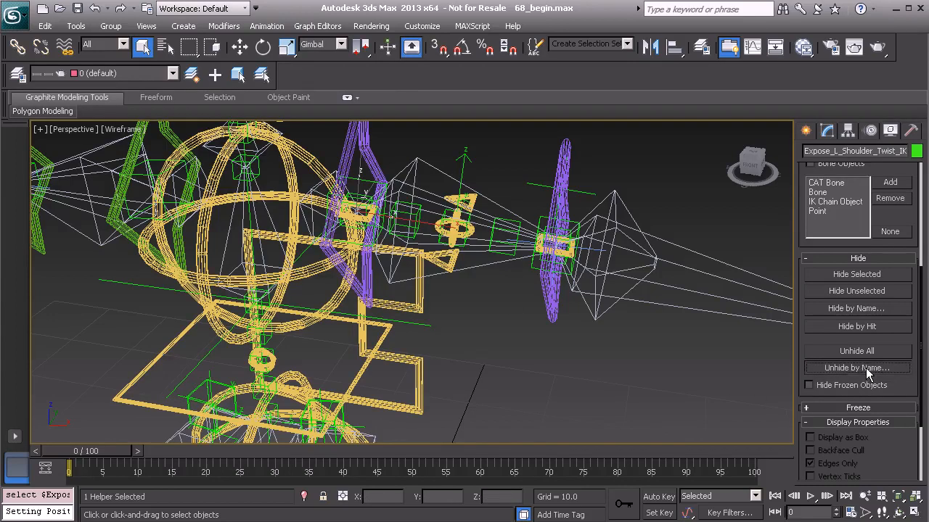
pyautogui.moveTo(229, 50); pyautogui.dragTo(308, 100)
pyautogui.moveTo(540, 311); pyautogui.dragTo(531, 178)
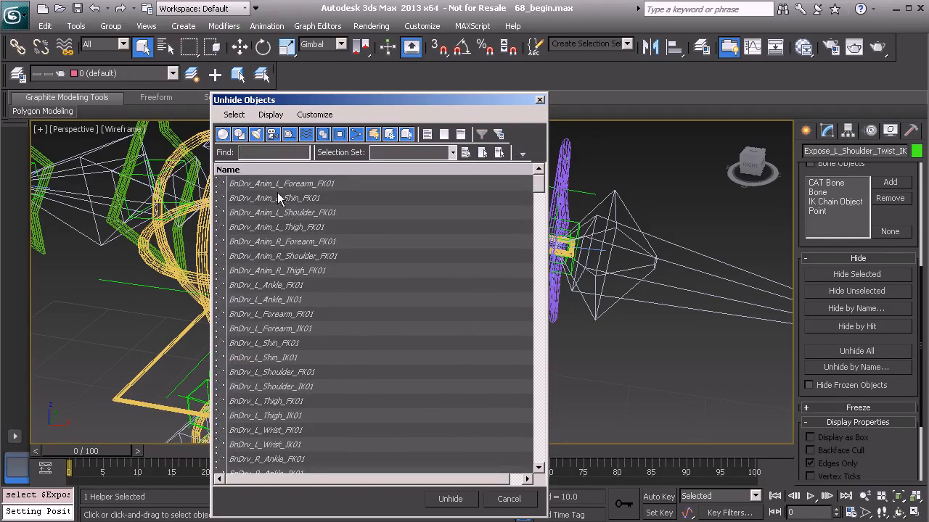
pyautogui.moveTo(322, 99); pyautogui.dragTo(381, 109)
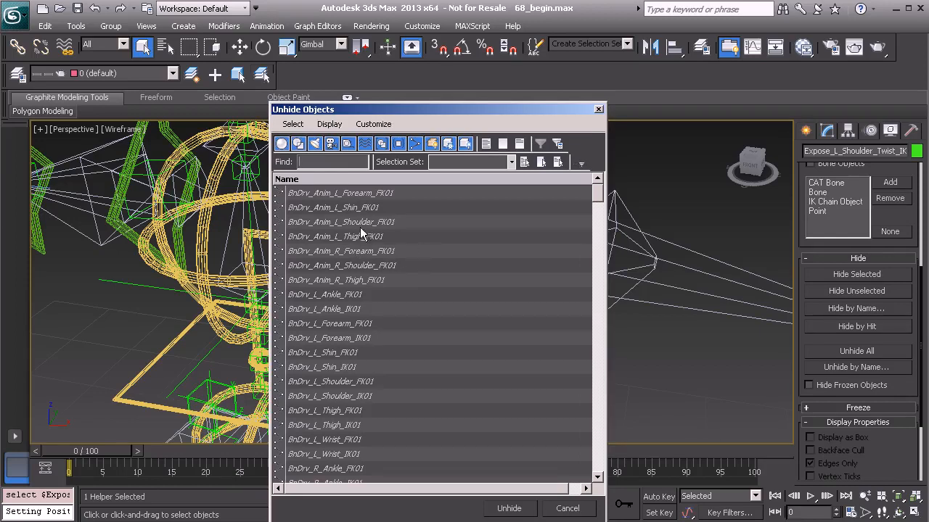
pyautogui.click(309, 225)
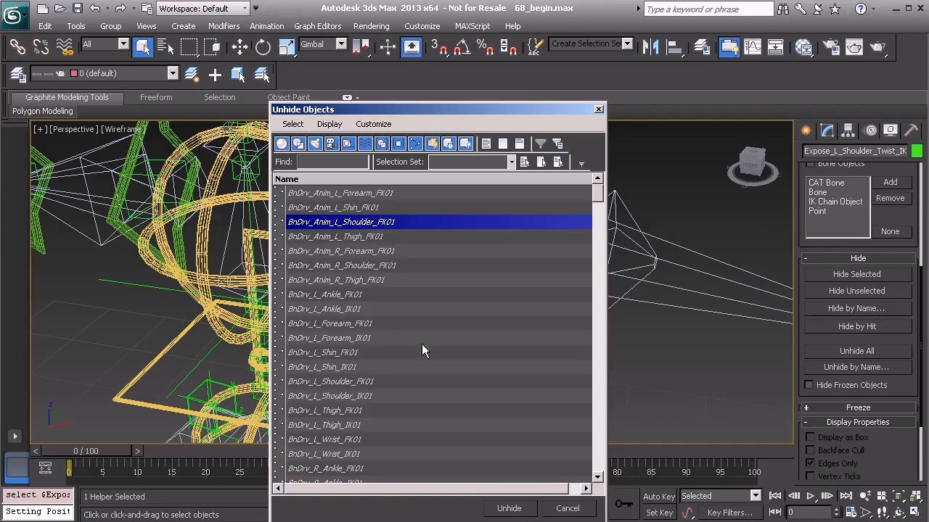
pyautogui.click(518, 509)
# Step: Select the PtDrv_L_Shoulder_Twist01 helper and open the expression controller on its Zero Euler XYZ X Rotation
pyautogui.moveTo(436, 245); pyautogui.dragTo(375, 335, button='middle')
pyautogui.keyDown('alt'); pyautogui.moveTo(428, 319); pyautogui.dragTo(395, 283, button='middle'); pyautogui.keyUp('alt')
pyautogui.scroll(5, 395, 283)
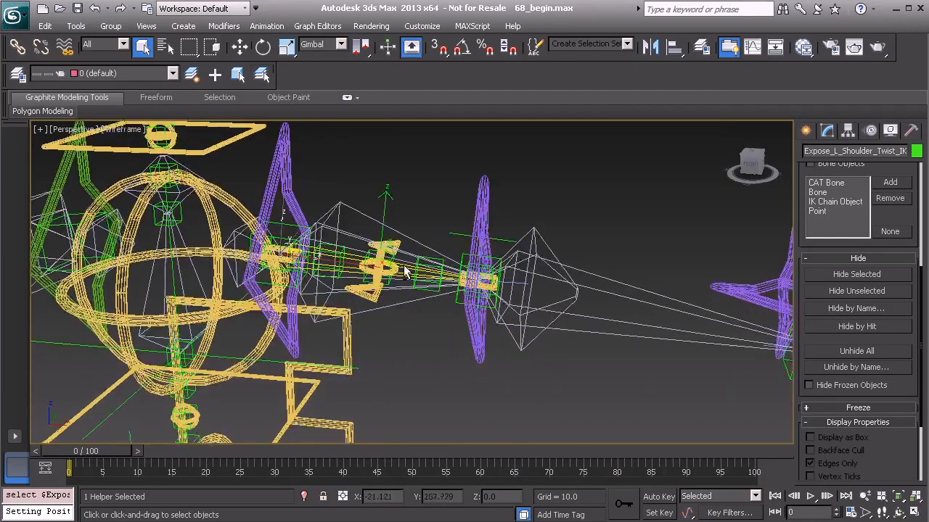
pyautogui.click(482, 312)
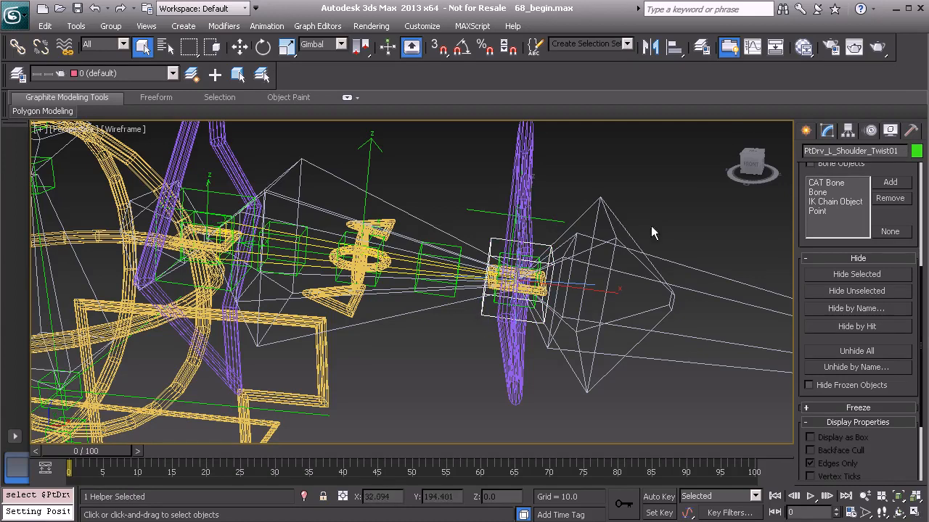
pyautogui.click(851, 131)
pyautogui.click(872, 132)
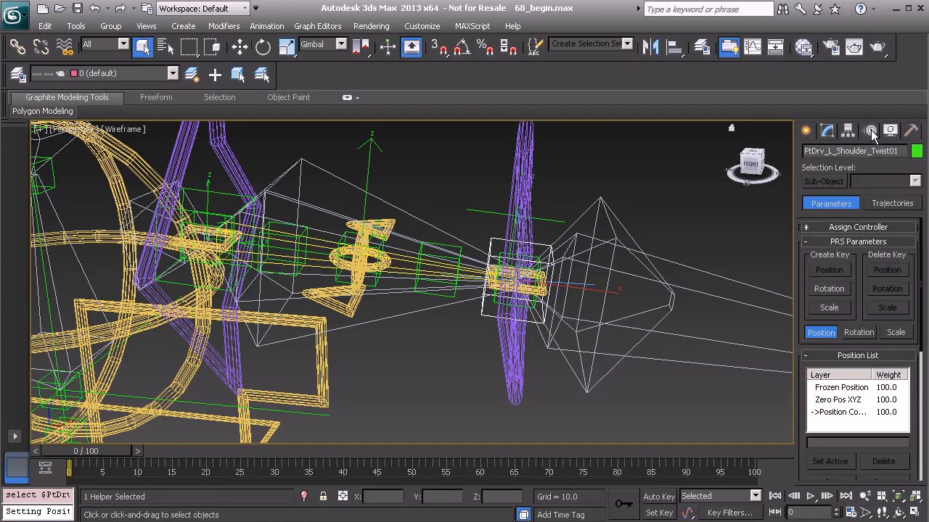
pyautogui.click(832, 227)
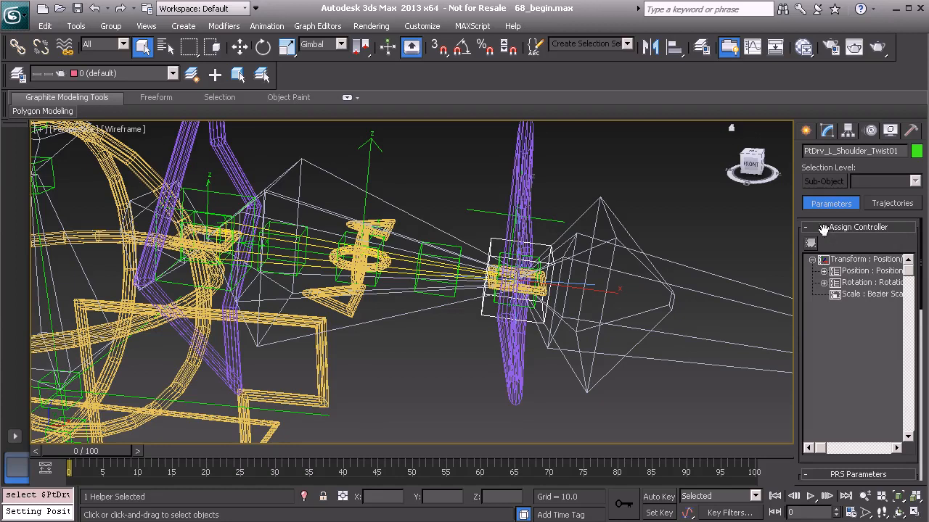
pyautogui.click(823, 282)
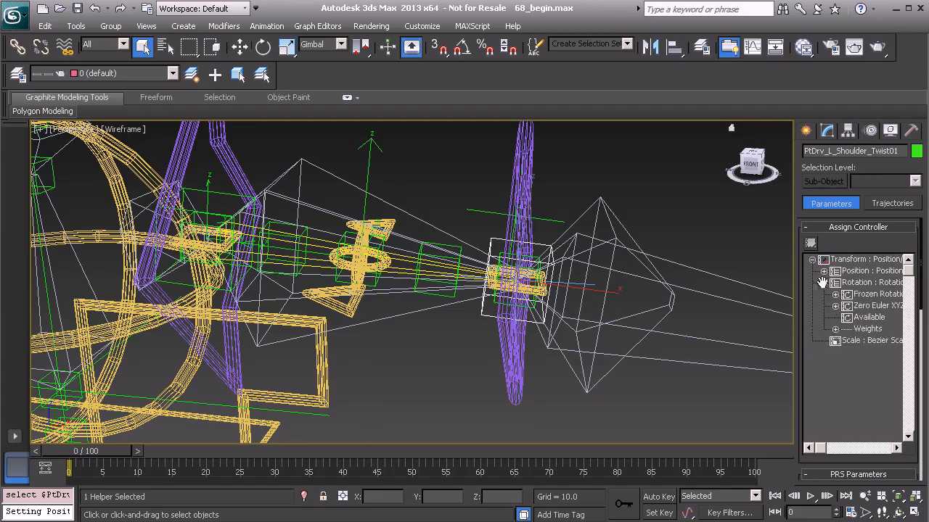
pyautogui.click(835, 306)
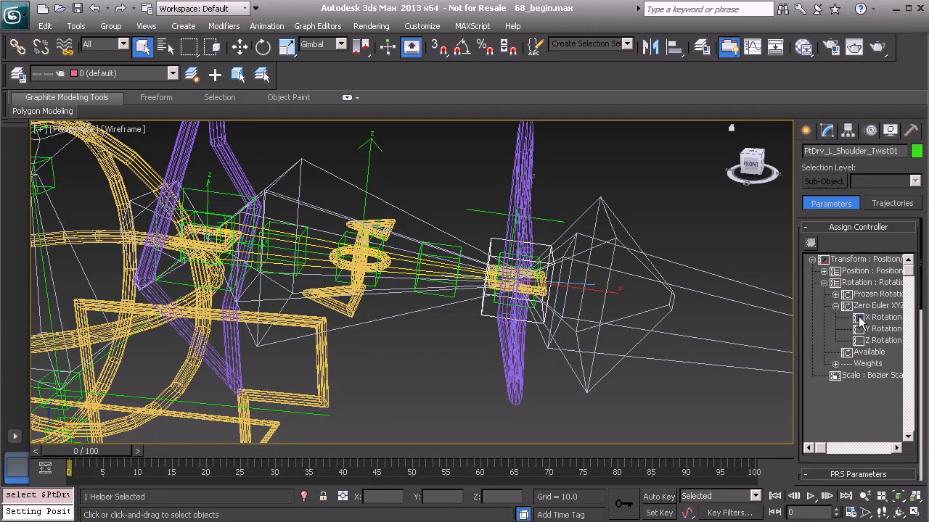
pyautogui.click(861, 320)
pyautogui.rightClick(860, 320)
pyautogui.click(884, 353)
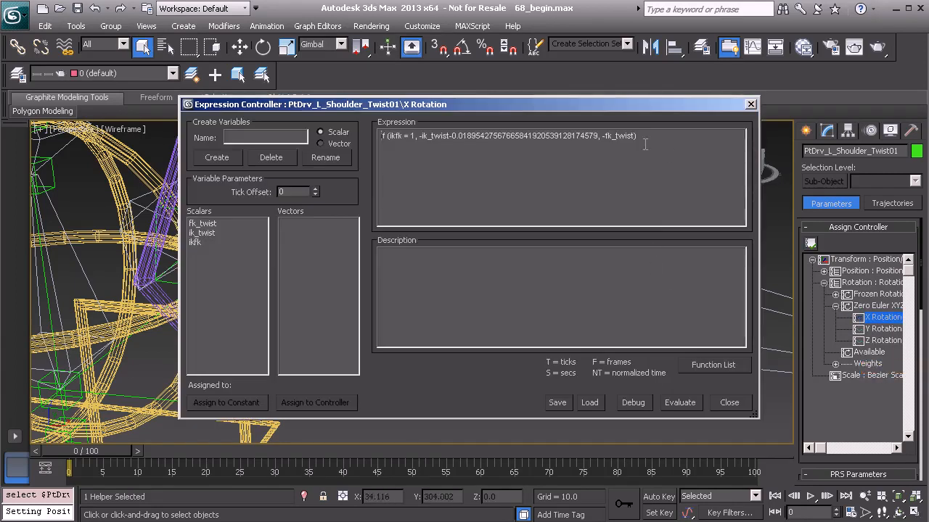
# Step: Copy the whole X Rotation expression, check what fk_twist, ik_twist and ikfk are assigned to, and close the expression controller
pyautogui.moveTo(650, 145); pyautogui.dragTo(375, 153)
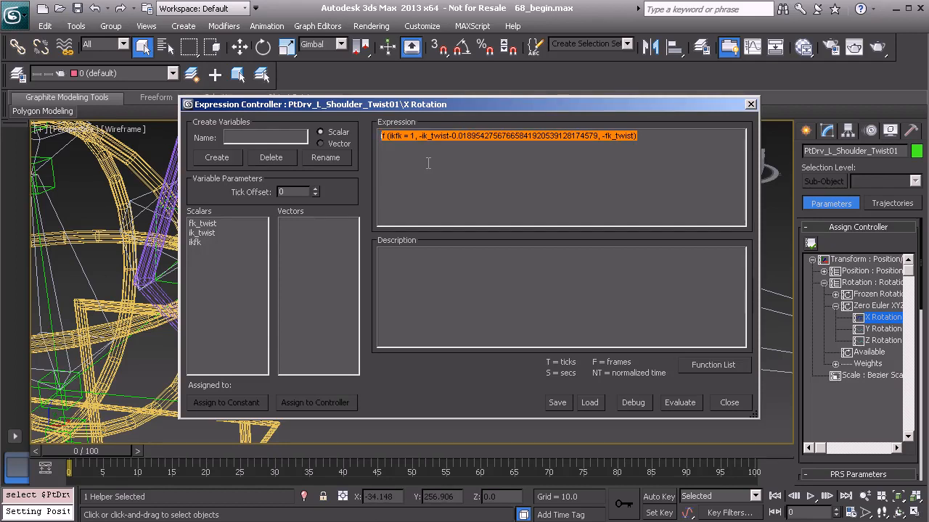
pyautogui.click(214, 223)
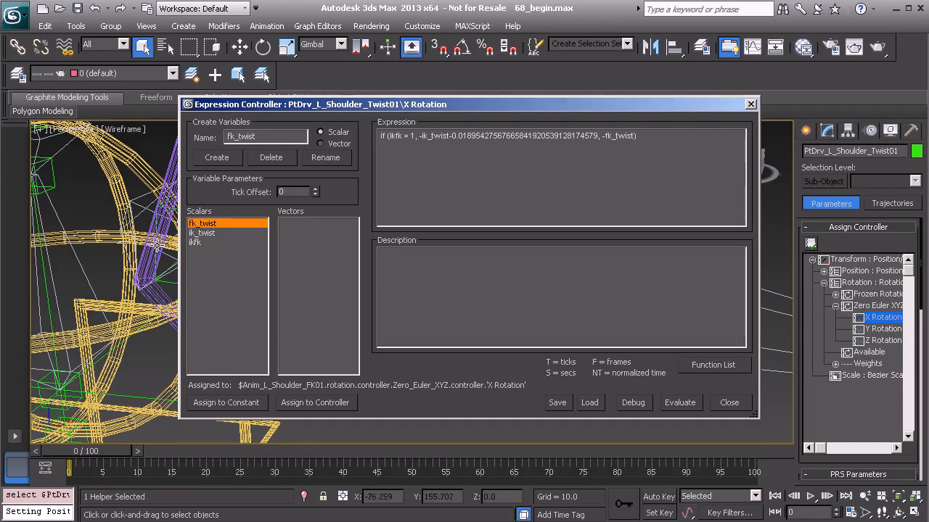
pyautogui.click(215, 234)
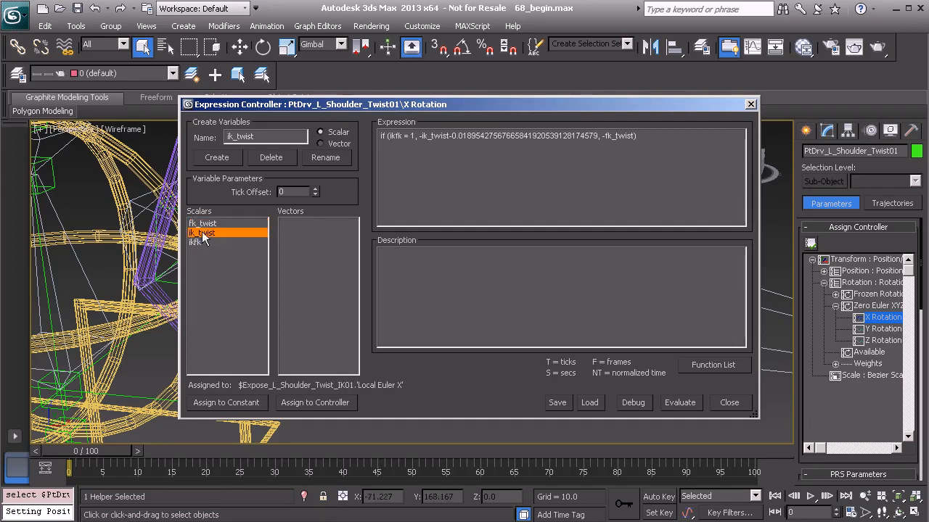
pyautogui.click(197, 243)
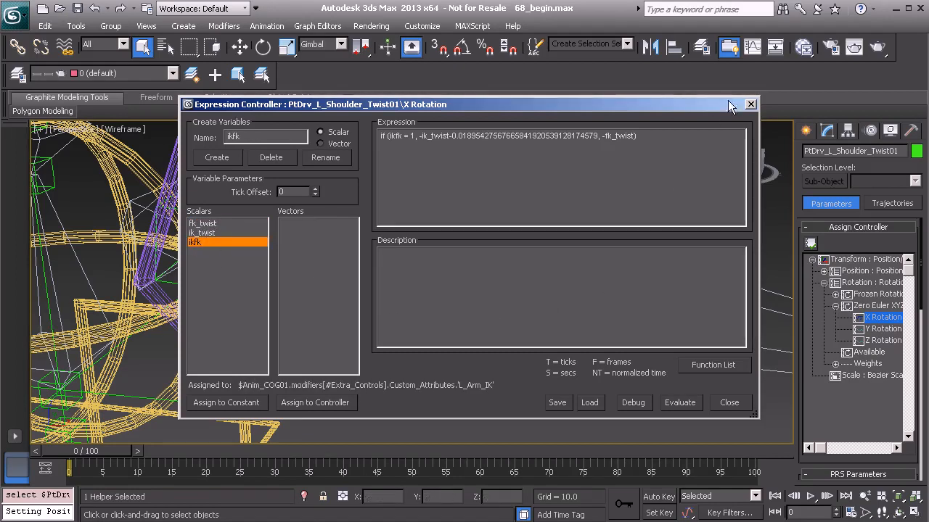
pyautogui.click(751, 107)
# Step: Assign a Float Expression controller to L_Shoulder_Flexi_Cnt_End01's Zero Euler Y Rotation and enter "if (ikfk = 1, -ik_twist-0.01895427567665841920539128174579, -fk_twist)"
pyautogui.scroll(3, 366, 264)
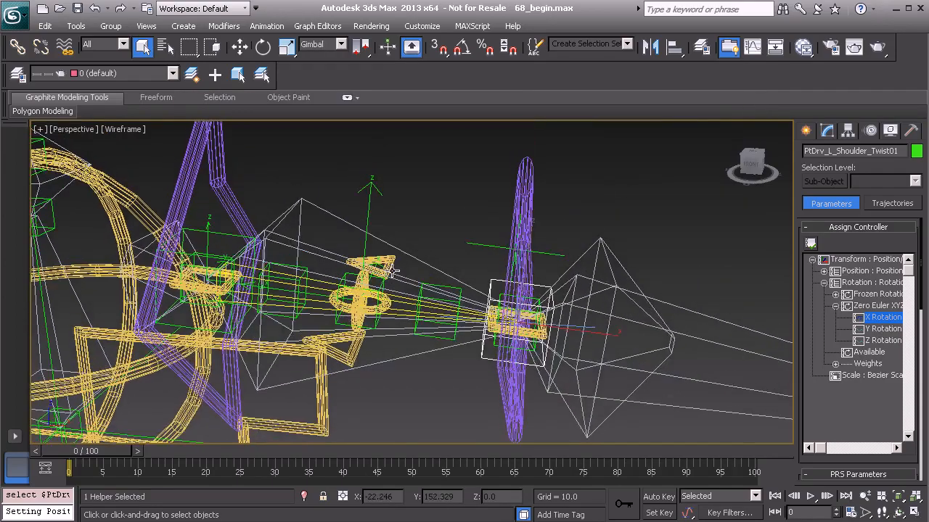
pyautogui.scroll(5, 367, 265)
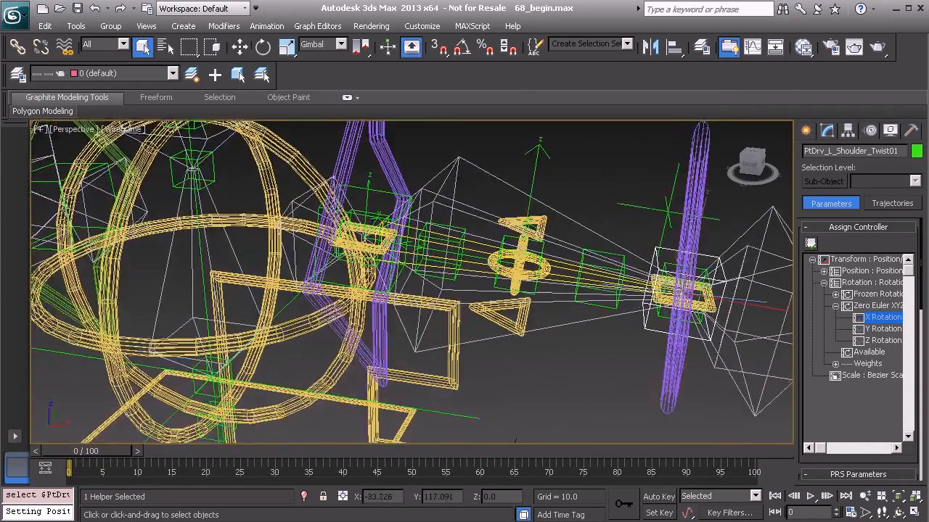
pyautogui.click(336, 222)
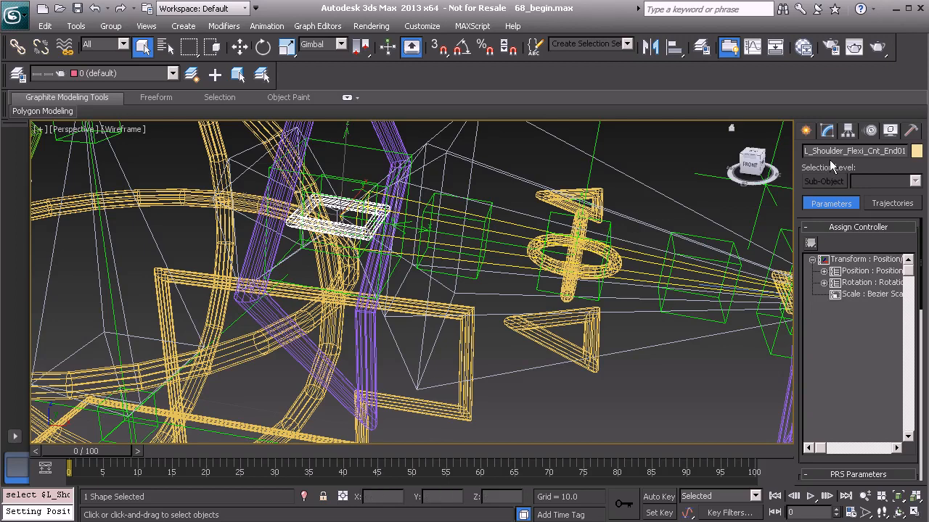
pyautogui.click(824, 282)
pyautogui.click(835, 305)
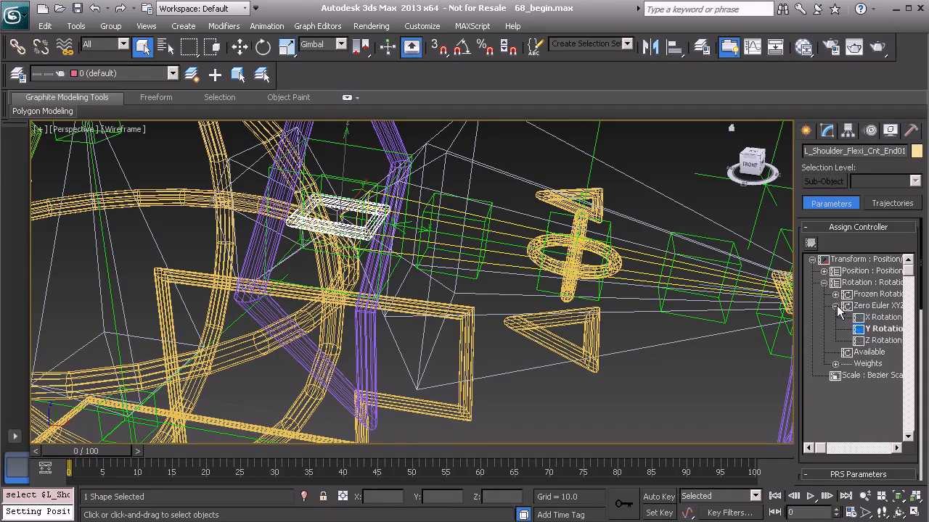
pyautogui.click(878, 330)
pyautogui.click(811, 243)
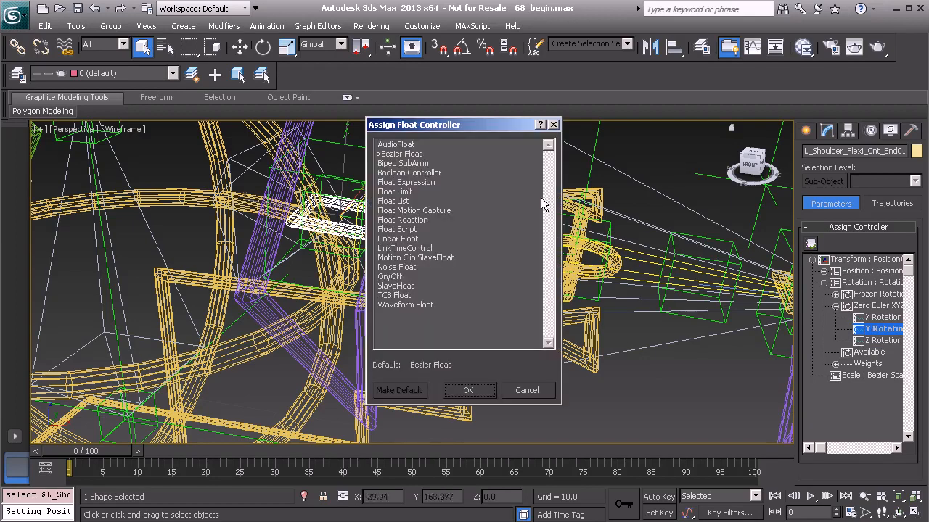
pyautogui.click(409, 185)
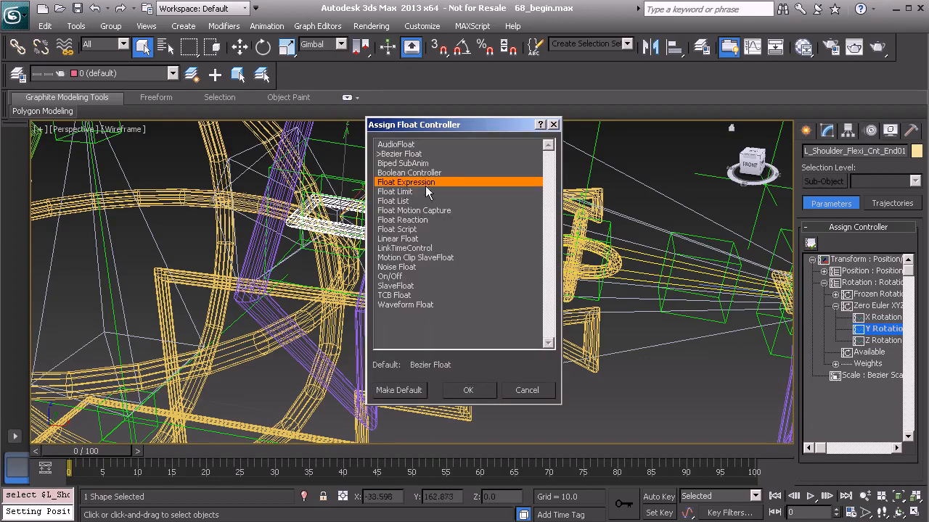
pyautogui.click(468, 390)
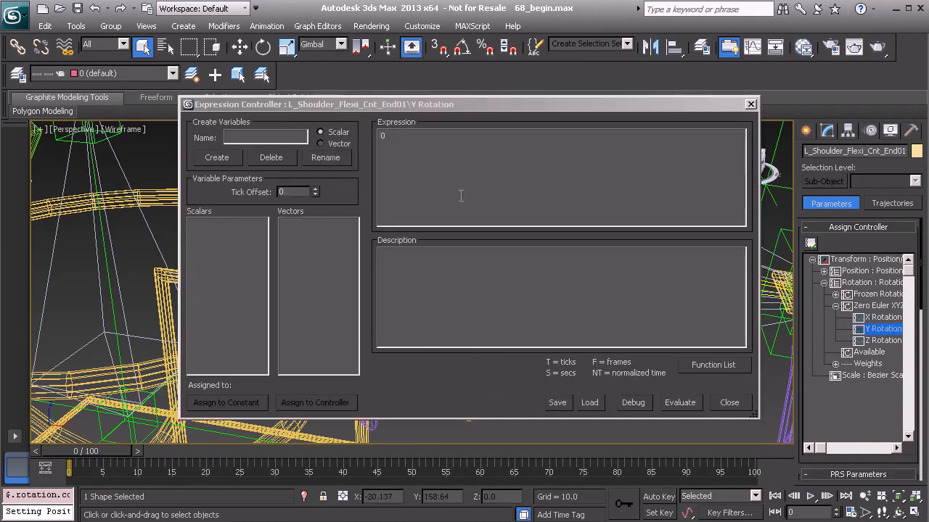
pyautogui.write('if (ikfk = 1, -ik_twist-0.01895427567665841920539128174579, -fk_twist)')
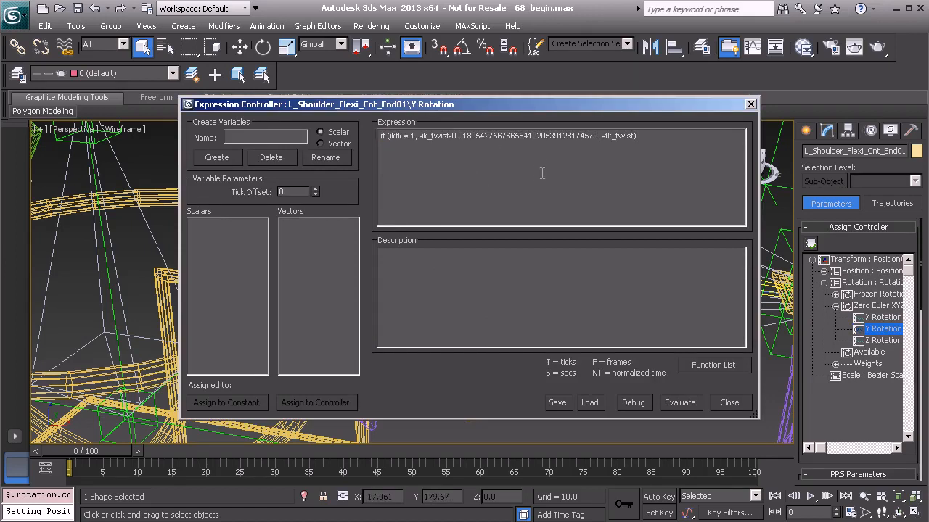
pyautogui.moveTo(549, 104); pyautogui.dragTo(508, 156)
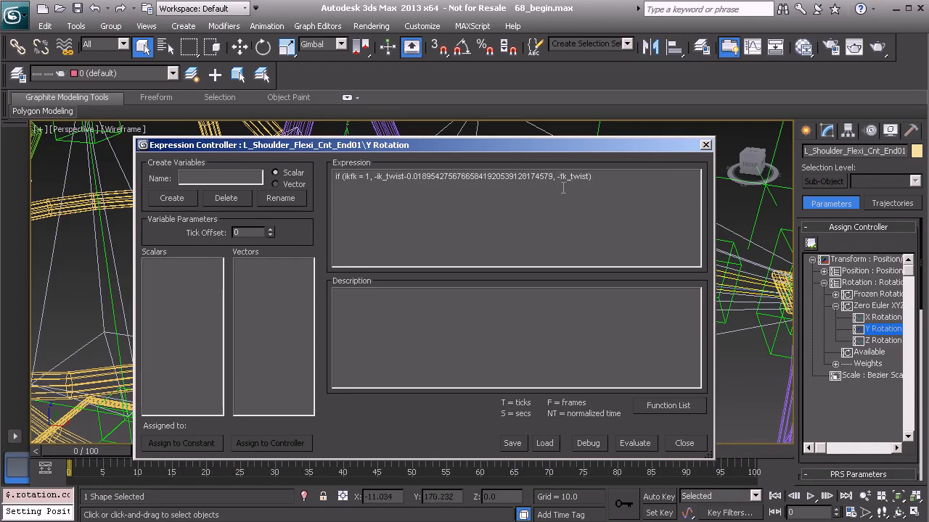
# Step: Edit the expression to read "if (ikfk = 1, -ik_twist+0.01895427567665841920539128174579, fk_twist)"
pyautogui.press('BackSpace')
pyautogui.press('BackSpace')
pyautogui.write('+')
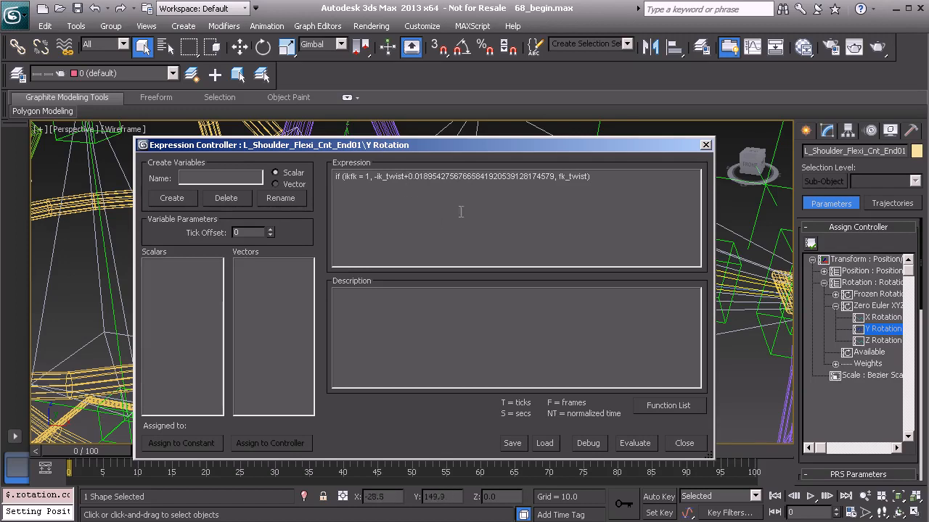
# Step: Create three scalar variables for the expression named ikfk, ik_twist and fk_twist
pyautogui.click(212, 179)
pyautogui.write('ikfk')
pyautogui.click(172, 199)
pyautogui.doubleClick(207, 177)
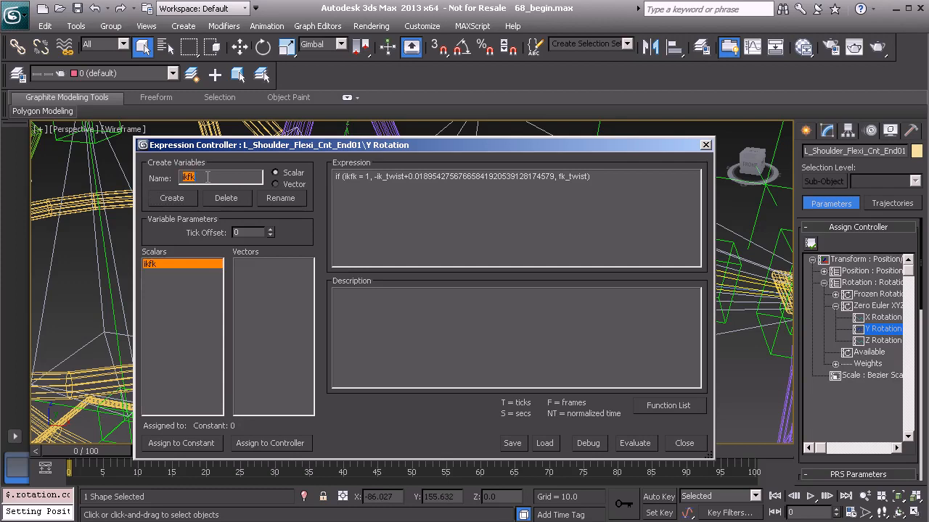
pyautogui.write('ik_twist')
pyautogui.click(182, 200)
pyautogui.moveTo(187, 177); pyautogui.dragTo(176, 177)
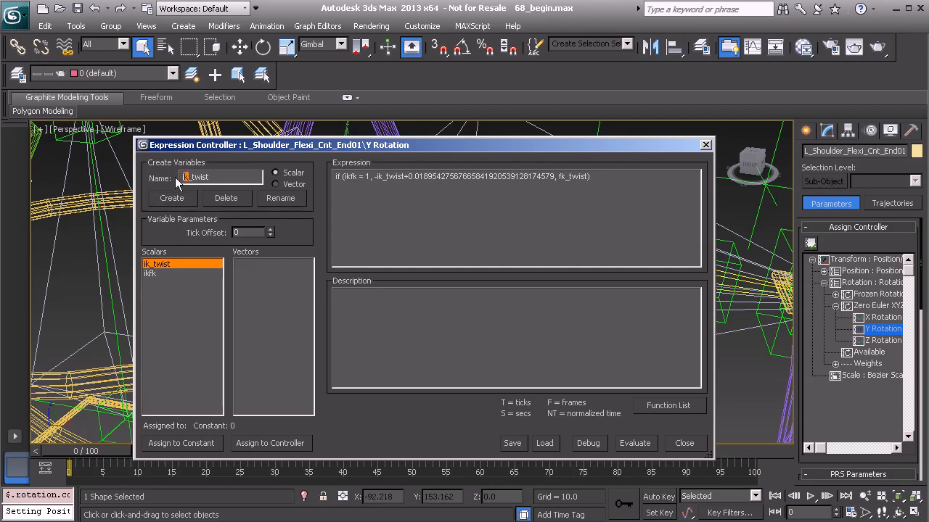
pyautogui.write('f')
pyautogui.click(174, 200)
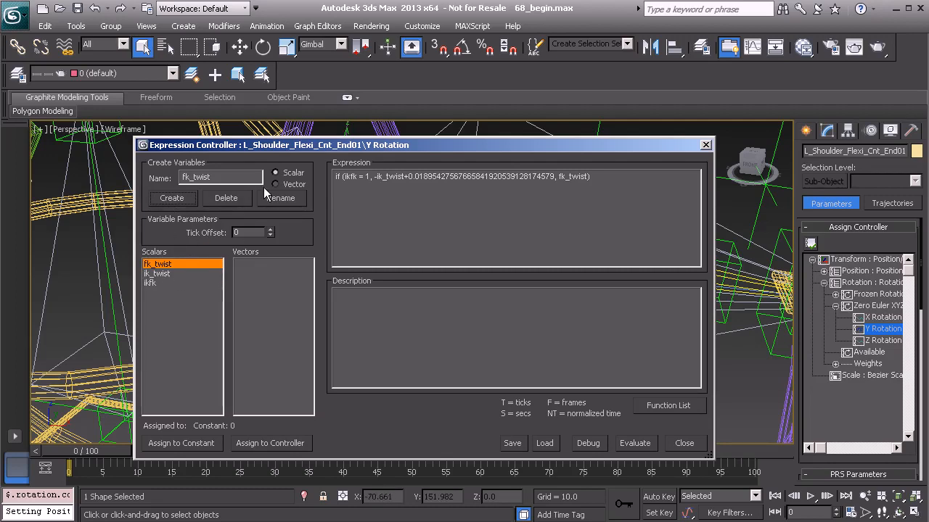
# Step: Assign the fk_twist variable to the Zero Euler XYZ X Rotation controller of Anim_L_Shoulder_FK01, found below Bone_L_Clavicle01
pyautogui.moveTo(273, 145); pyautogui.dragTo(269, 90)
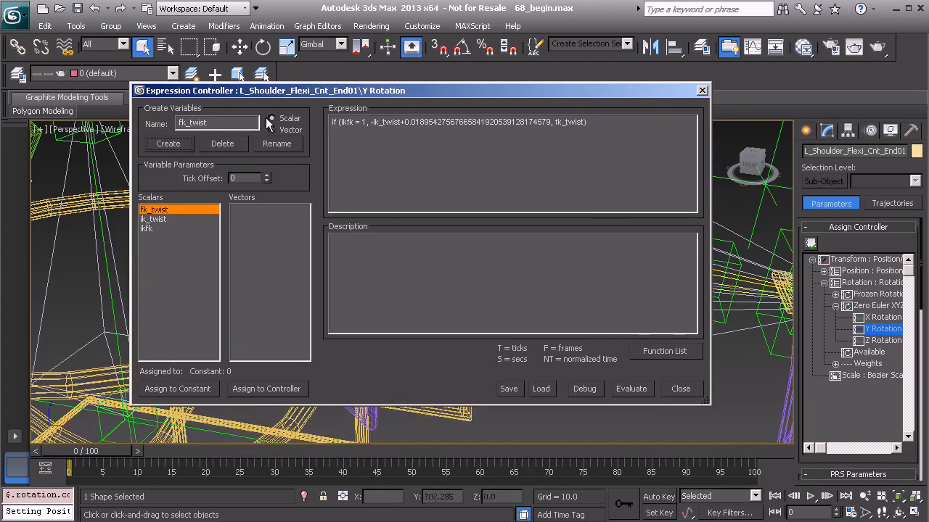
pyautogui.click(266, 389)
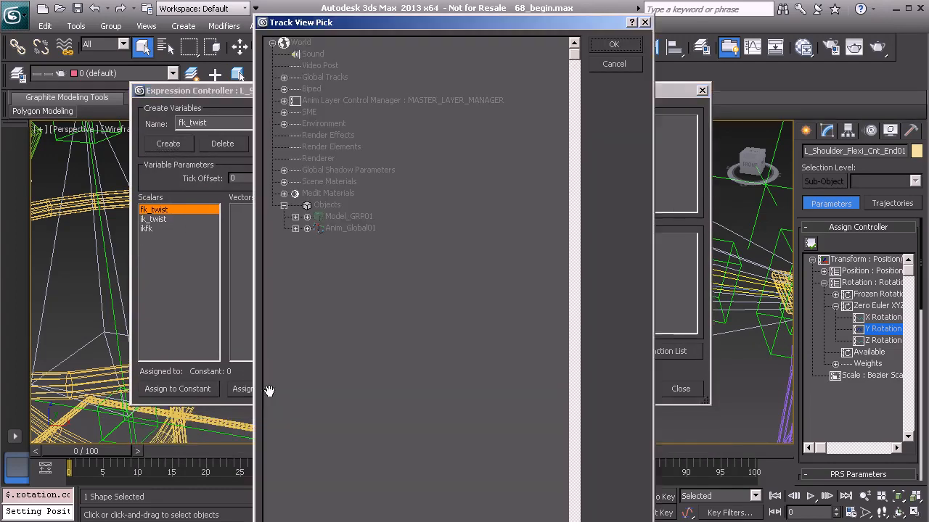
pyautogui.click(294, 229)
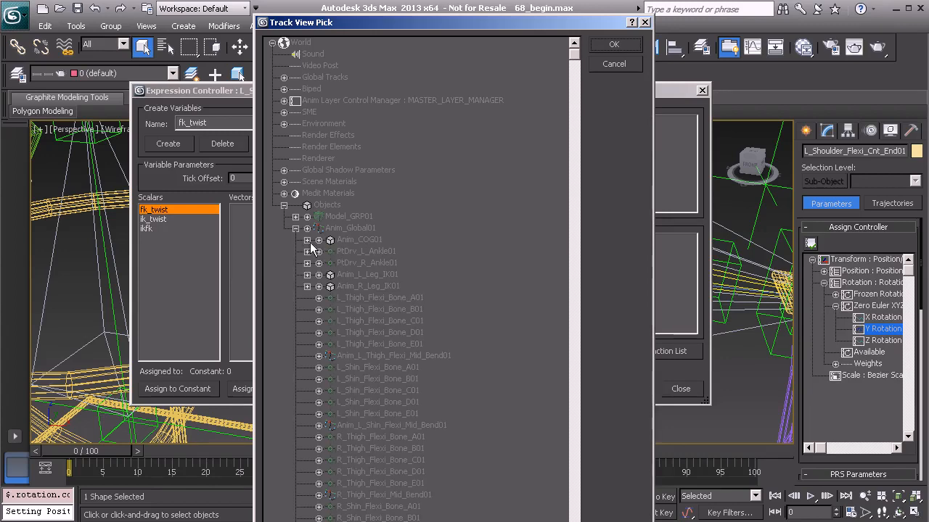
pyautogui.click(307, 239)
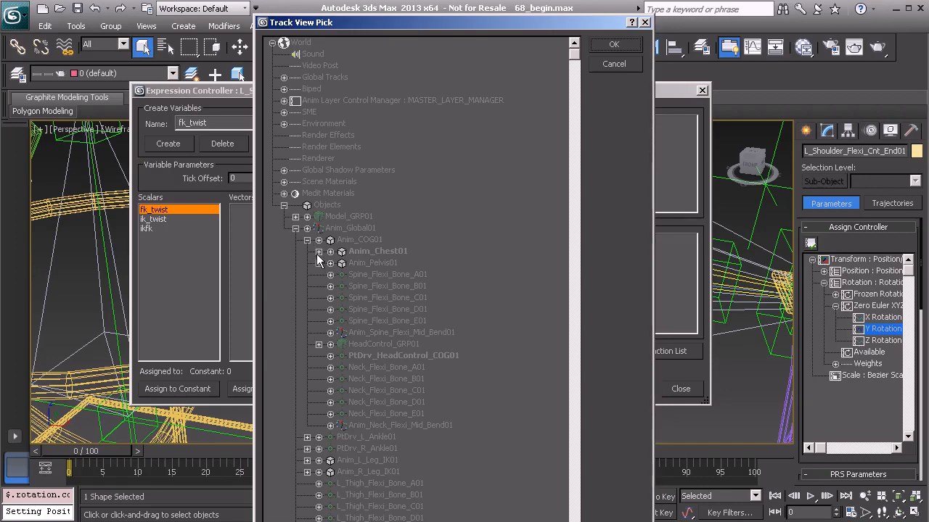
pyautogui.click(317, 251)
pyautogui.click(331, 264)
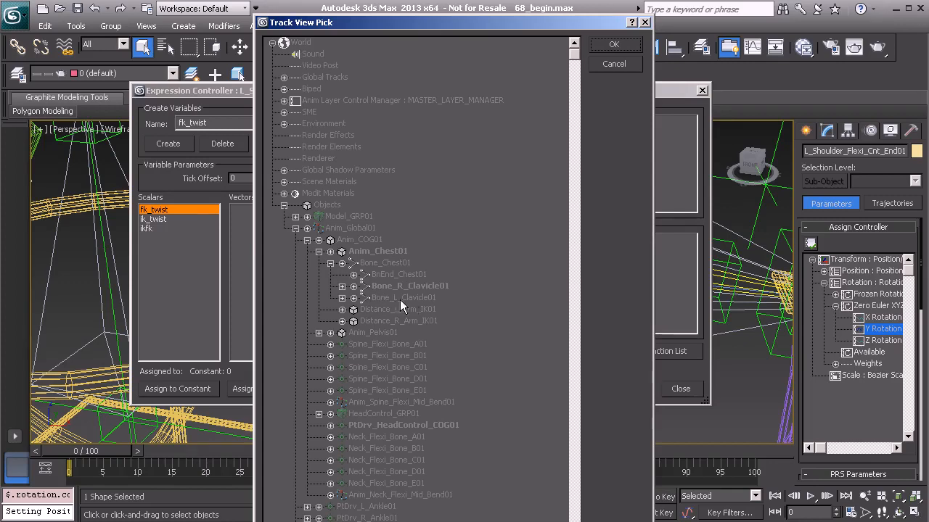
pyautogui.click(341, 297)
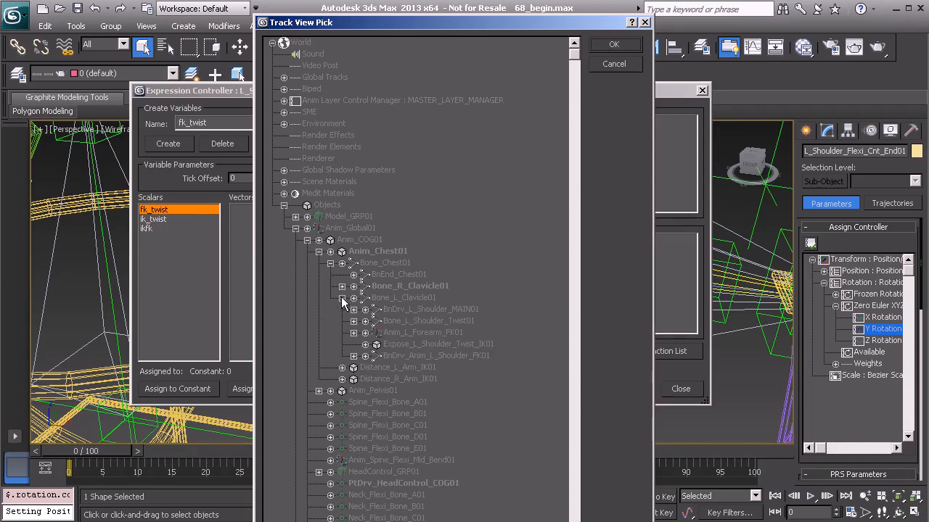
pyautogui.moveTo(472, 304); pyautogui.dragTo(462, 257, button='middle')
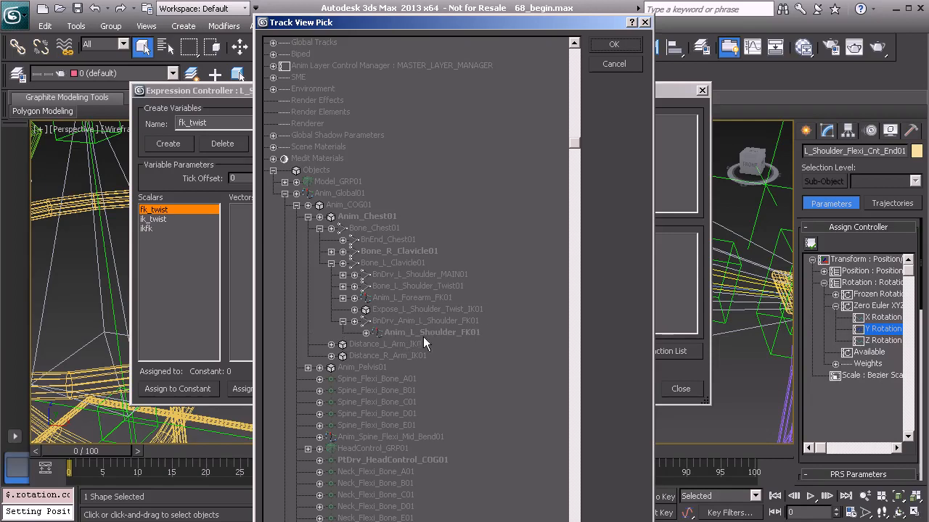
pyautogui.click(367, 333)
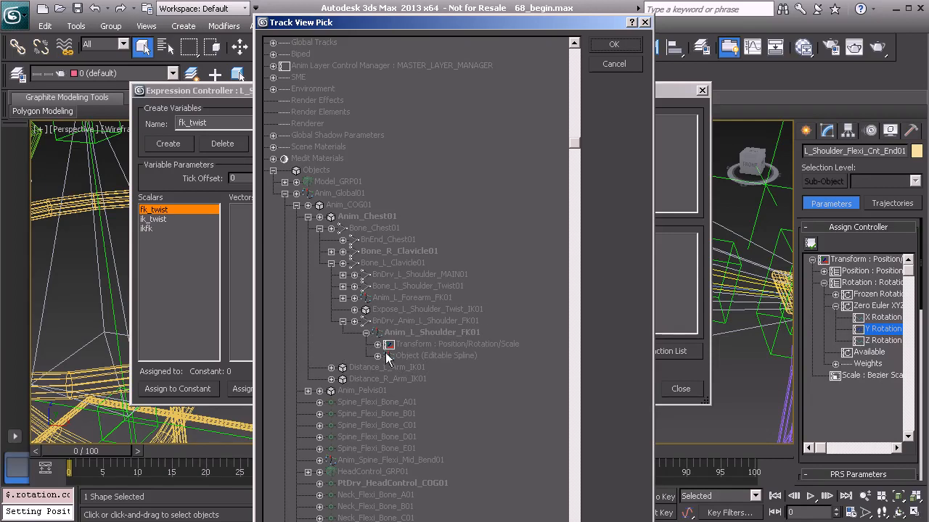
pyautogui.click(378, 345)
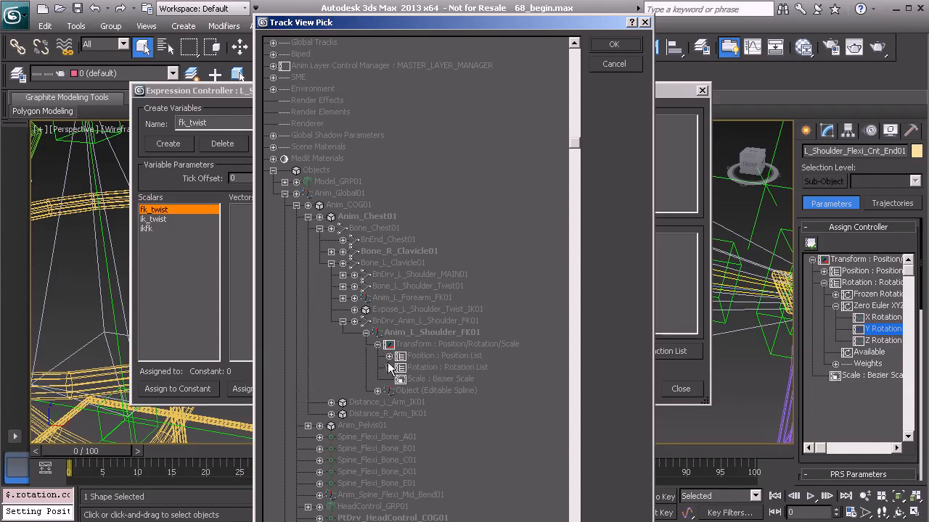
pyautogui.click(389, 368)
pyautogui.click(401, 390)
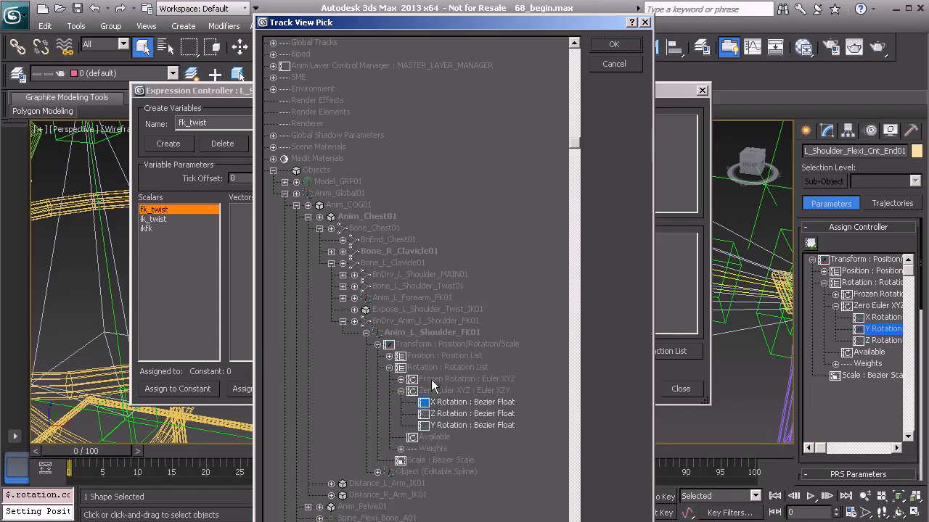
pyautogui.scroll(-2, 425, 314)
pyautogui.click(428, 320)
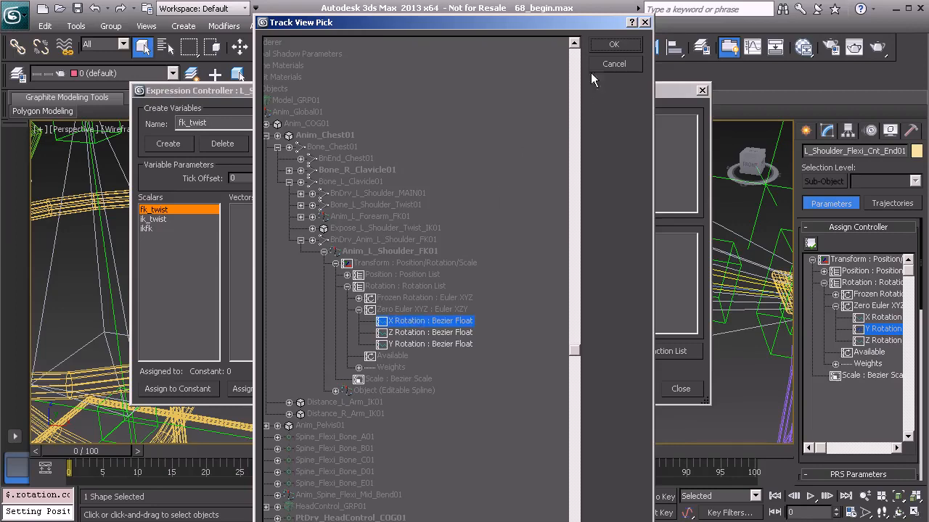
pyautogui.click(612, 46)
# Step: Assign the ik_twist variable to the Local Euler X expose float control of Expose_L_Shoulder_Twist_IK01
pyautogui.click(165, 220)
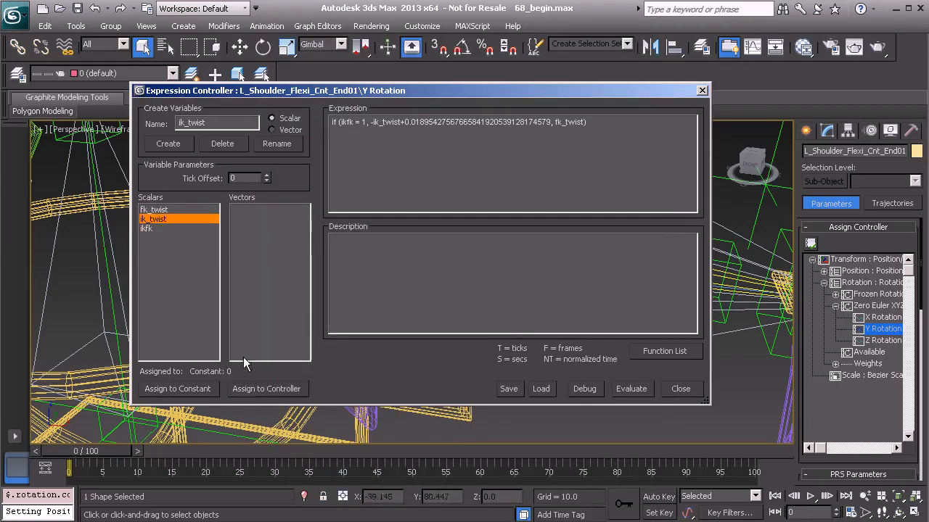
pyautogui.click(254, 388)
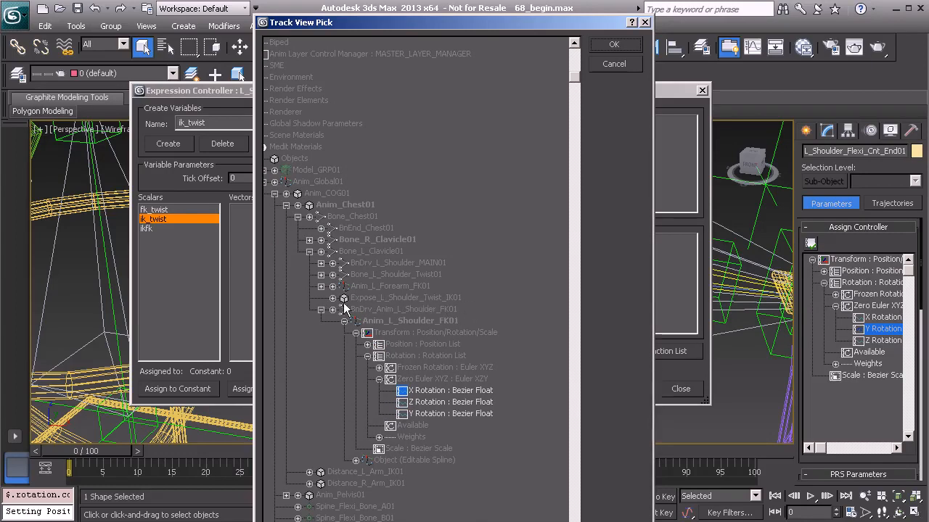
pyautogui.click(332, 298)
pyautogui.click(344, 321)
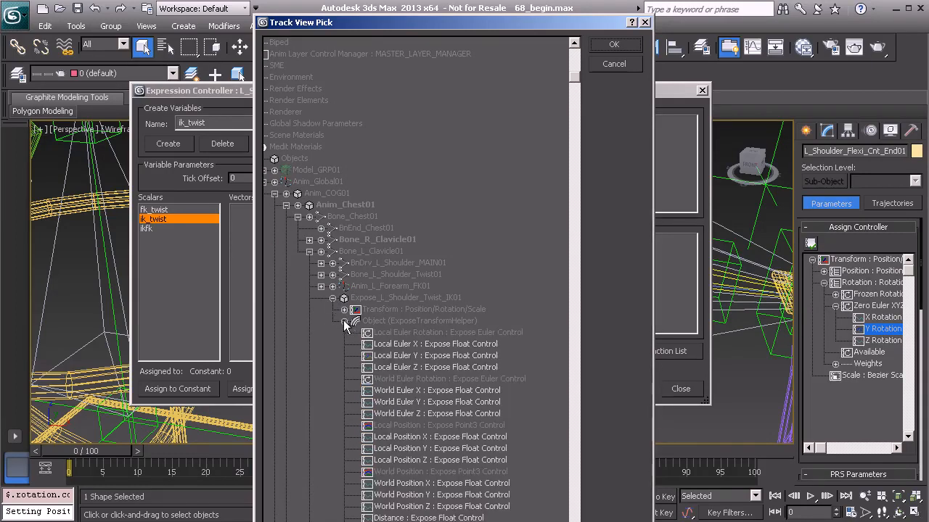
pyautogui.click(398, 348)
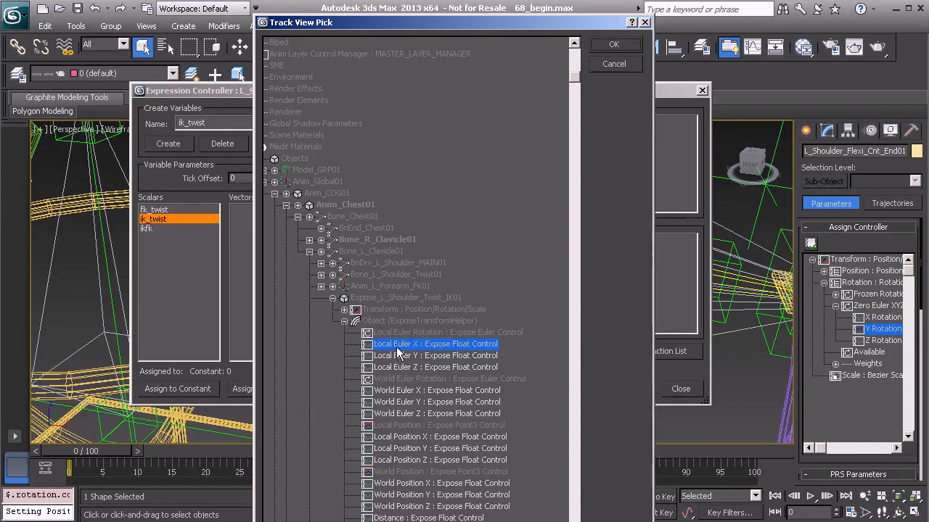
pyautogui.click(613, 45)
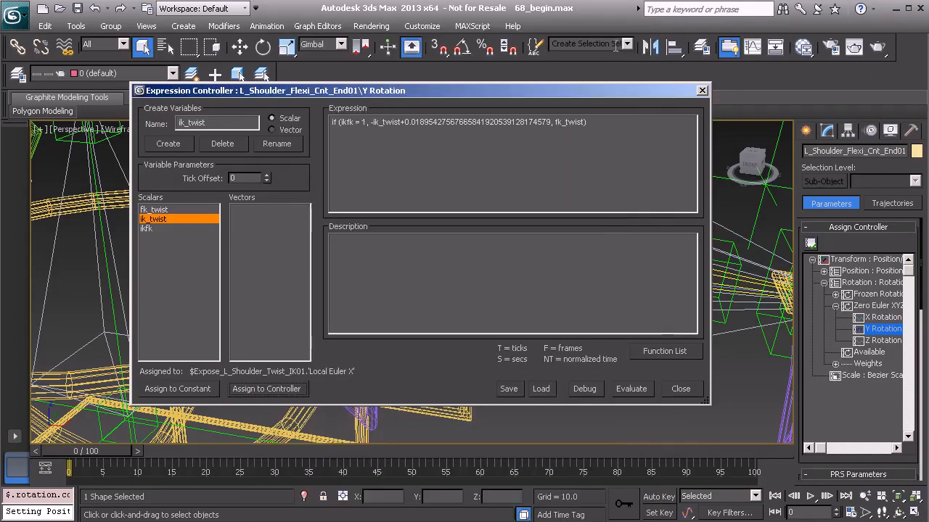
# Step: Assign the ikfk variable to the L_Arm_IK custom attribute in the Extra_Controls modifier of Anim_COG01
pyautogui.click(152, 229)
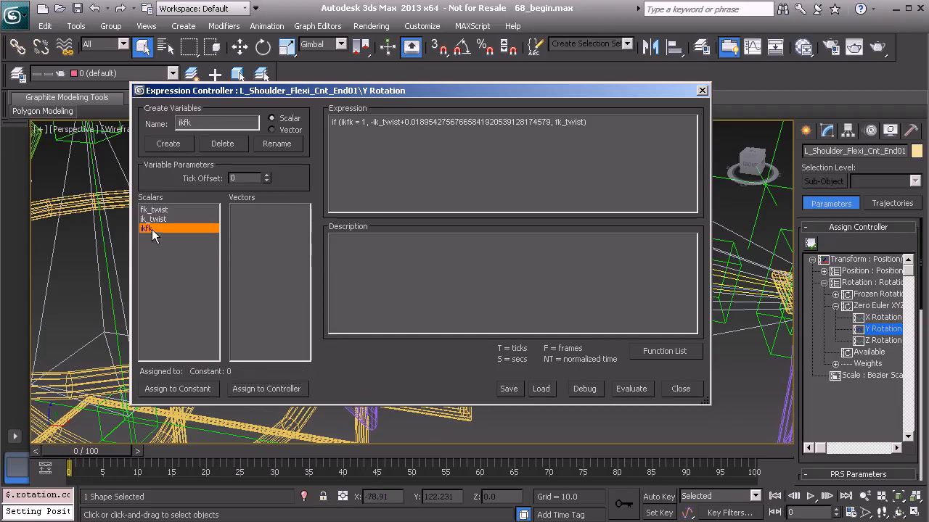
pyautogui.click(258, 390)
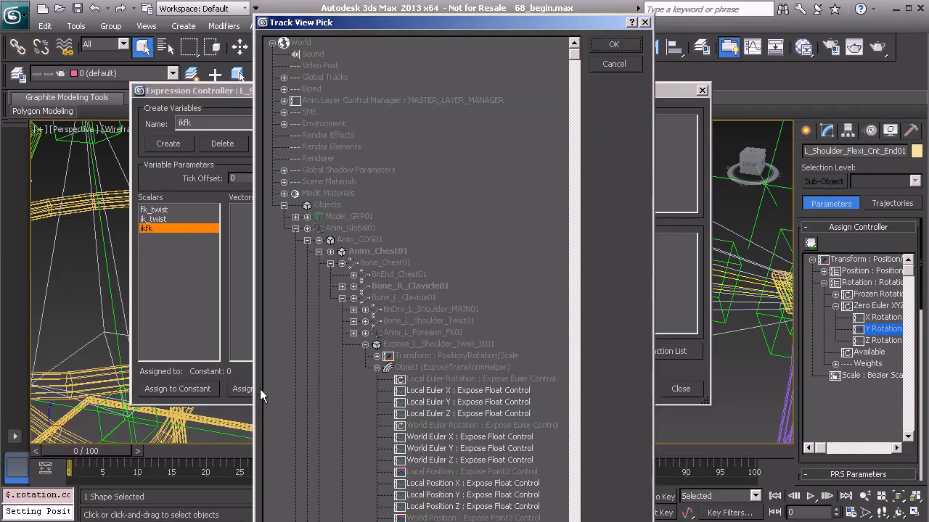
pyautogui.click(319, 241)
pyautogui.click(331, 263)
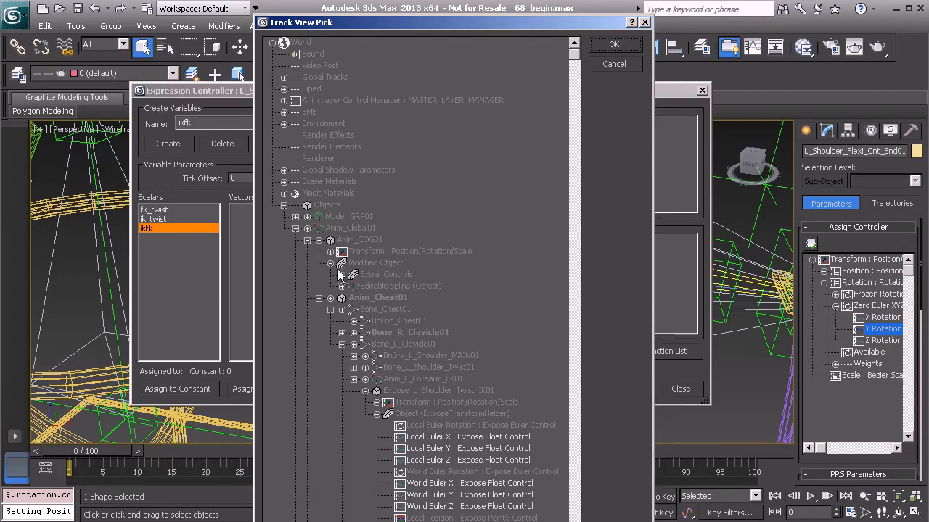
pyautogui.click(343, 276)
pyautogui.click(353, 287)
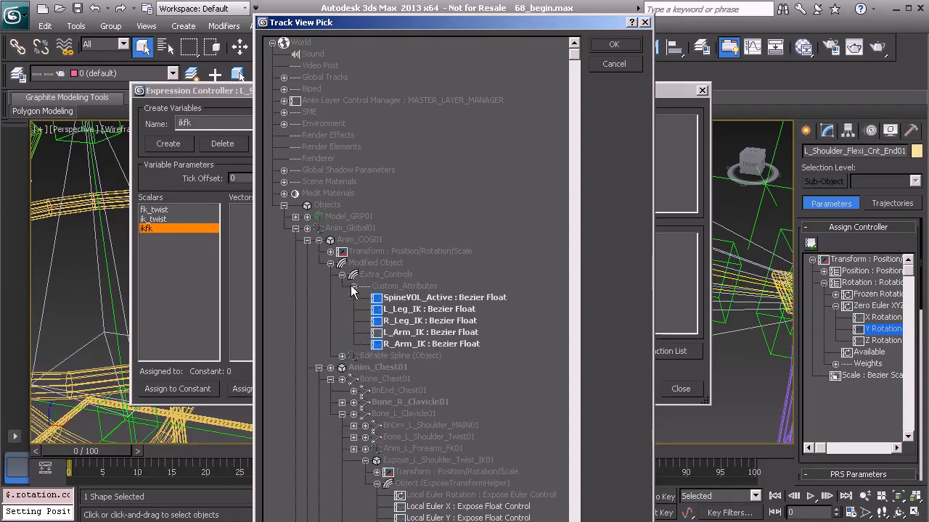
pyautogui.moveTo(341, 282); pyautogui.dragTo(331, 258)
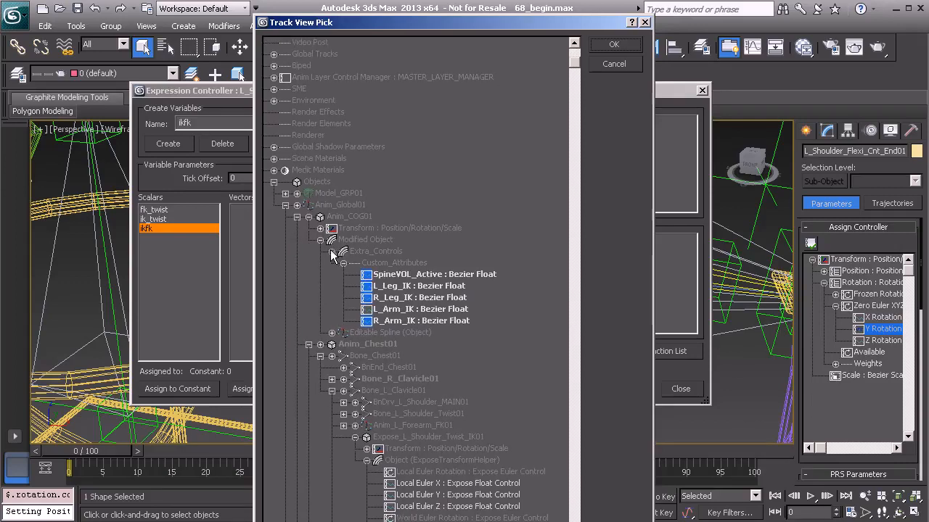
pyautogui.click(396, 312)
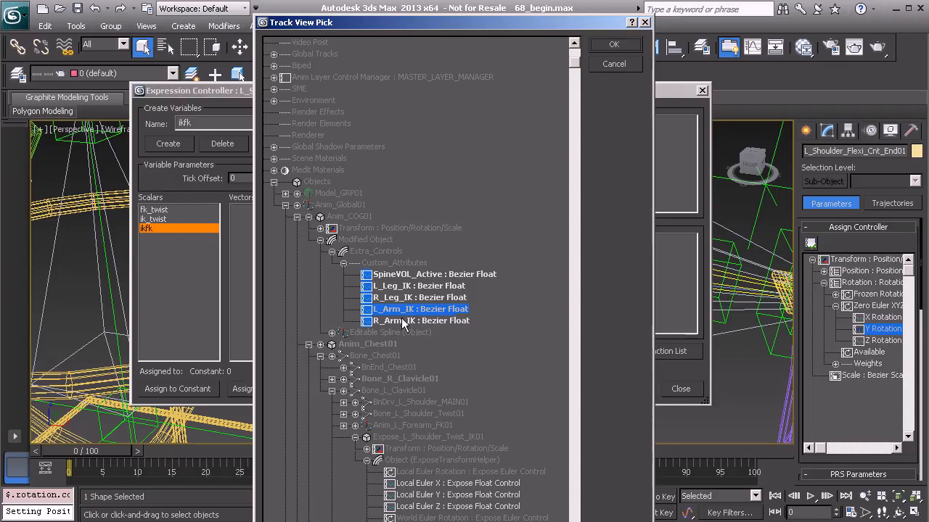
pyautogui.click(613, 45)
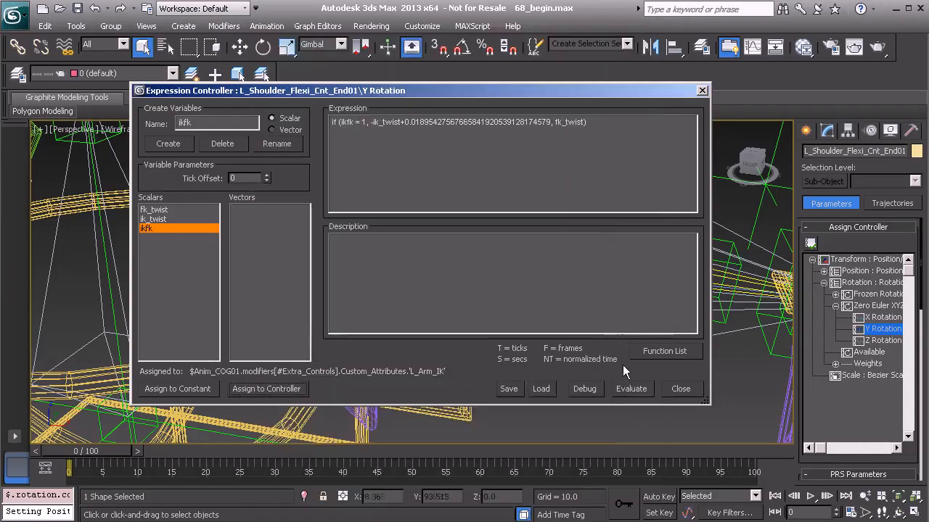
# Step: Evaluate the expression and check the shoulder end control's orientation and Y rotation value with the Rotate tool active
pyautogui.moveTo(415, 91); pyautogui.dragTo(671, 96)
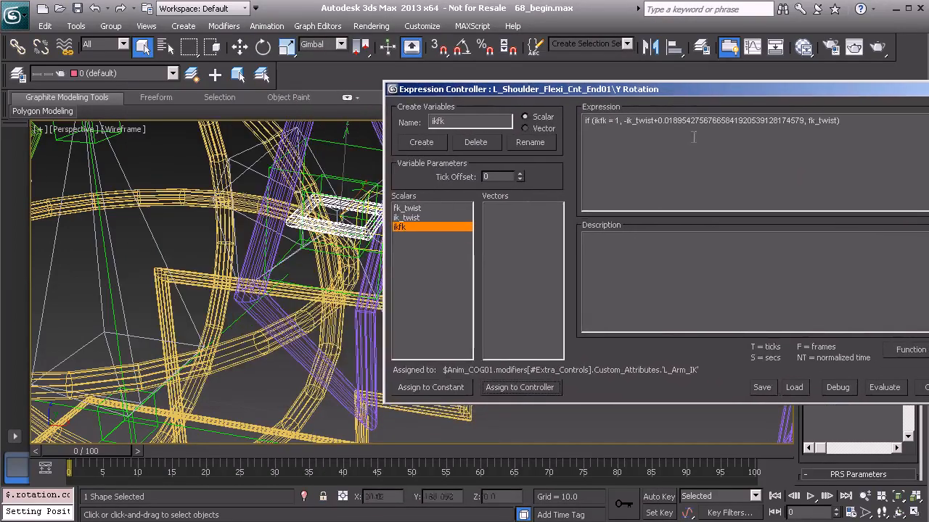
pyautogui.click(885, 388)
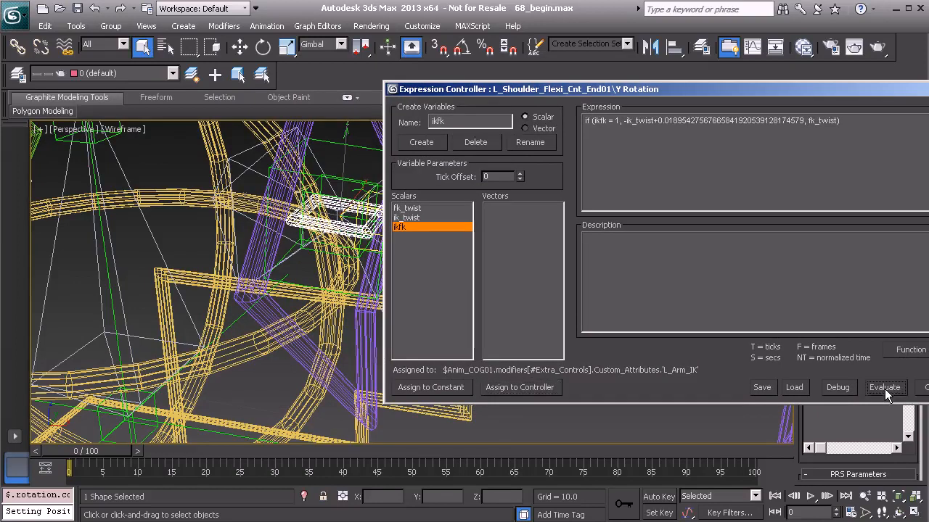
pyautogui.moveTo(653, 89); pyautogui.dragTo(412, 407)
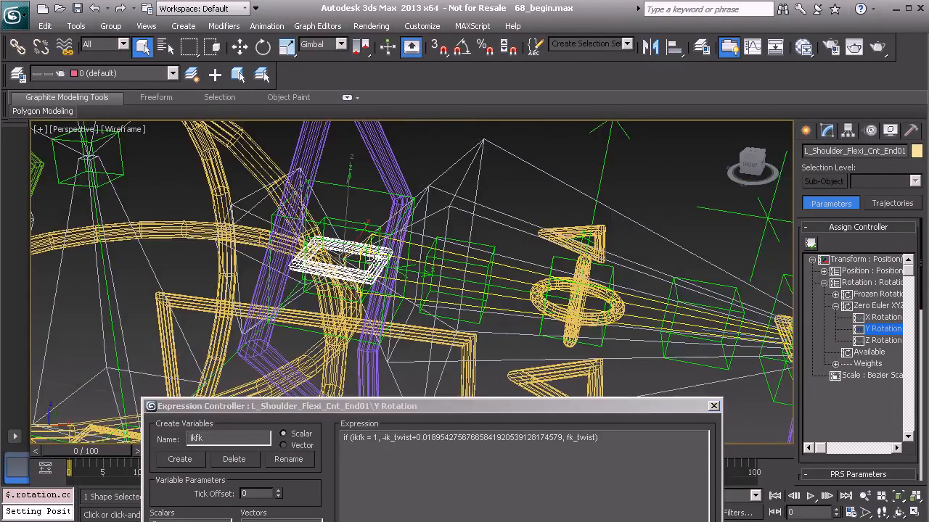
pyautogui.moveTo(284, 270); pyautogui.dragTo(413, 253, button='middle')
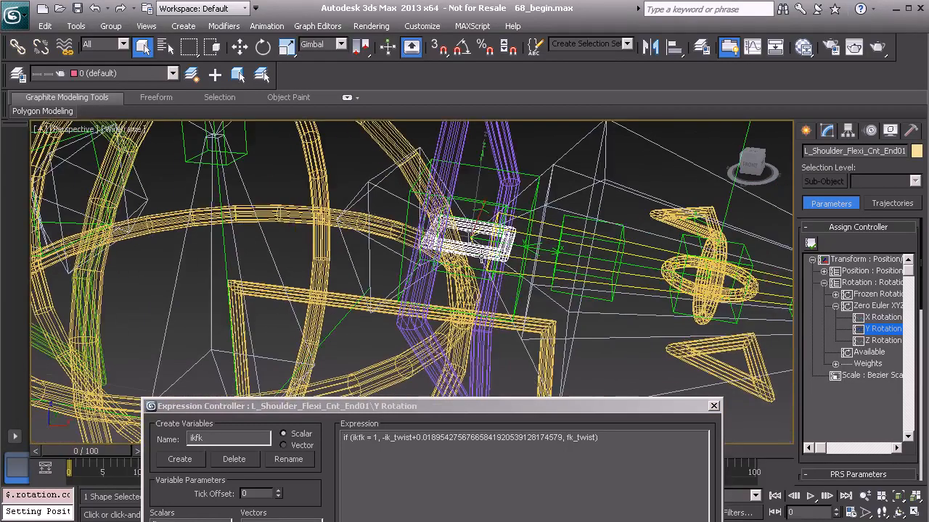
pyautogui.press('e')
pyautogui.moveTo(408, 405); pyautogui.dragTo(928, 367)
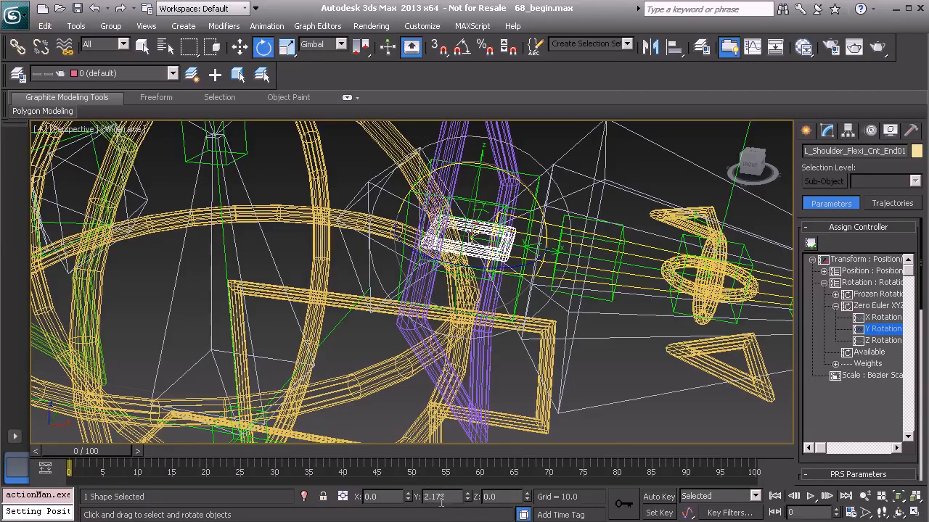
# Step: Remove the minus sign before ik_twist so the expression reads "if (ikfk = 1, ik_twist+0.01895427567665841920539128174579, fk_twist)"
pyautogui.moveTo(928, 171); pyautogui.dragTo(500, 175)
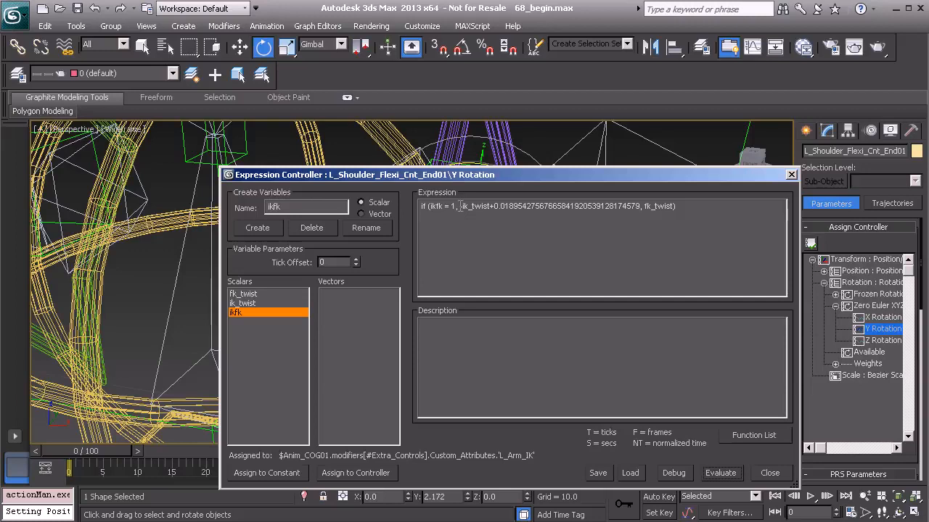
pyautogui.moveTo(459, 206); pyautogui.dragTo(463, 207)
pyautogui.press('Delete')
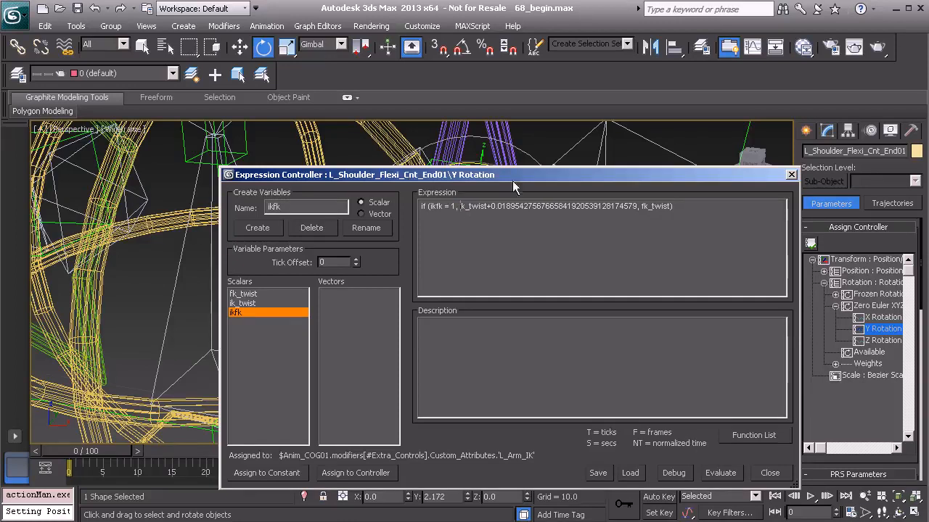
pyautogui.moveTo(488, 178); pyautogui.dragTo(373, 43)
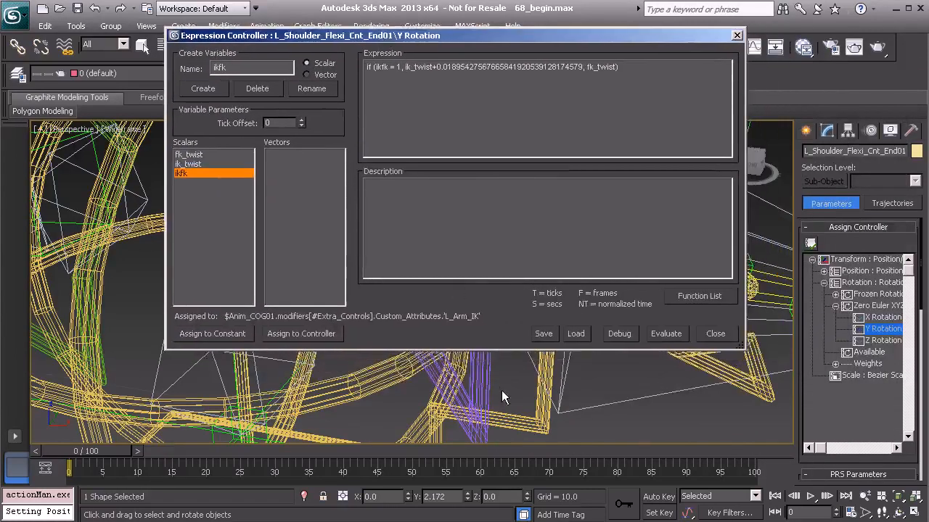
# Step: Evaluate the corrected Y rotation expression of the left shoulder end control and clear the expression window away
pyautogui.moveTo(517, 361); pyautogui.dragTo(506, 395, button='middle')
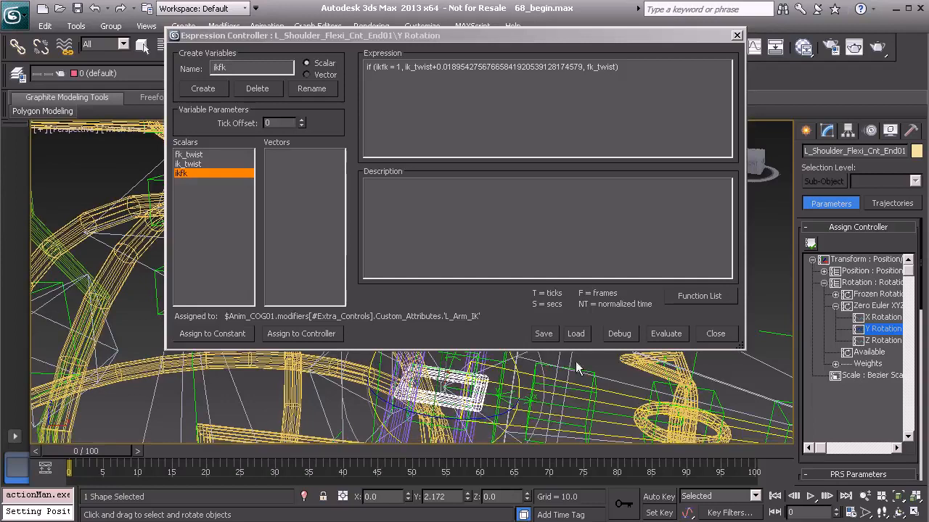
pyautogui.click(666, 334)
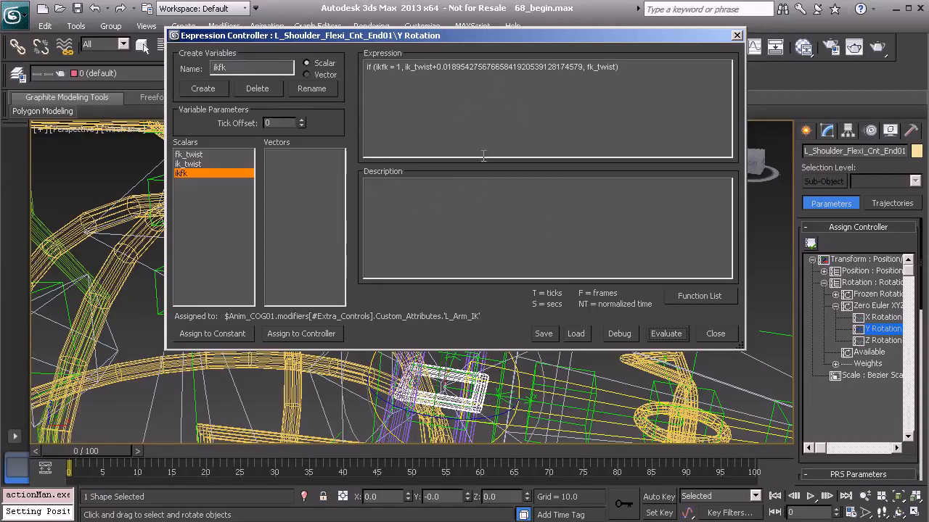
pyautogui.moveTo(221, 36); pyautogui.dragTo(928, 38)
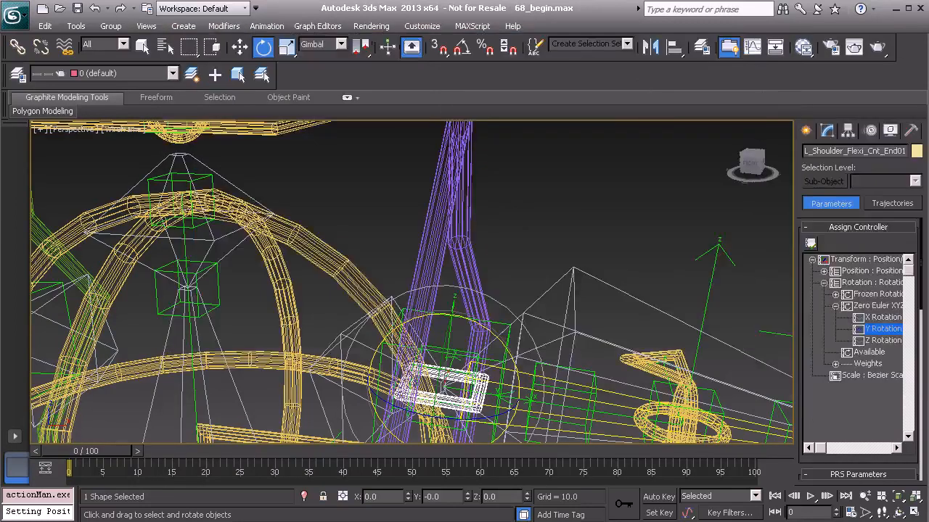
# Step: Test the shoulder twist by varying Elbow_Swivel on Anim_L_Arm_IK01 and return it to 0
pyautogui.moveTo(521, 302); pyautogui.dragTo(493, 251, button='middle')
pyautogui.scroll(-5, 398, 236)
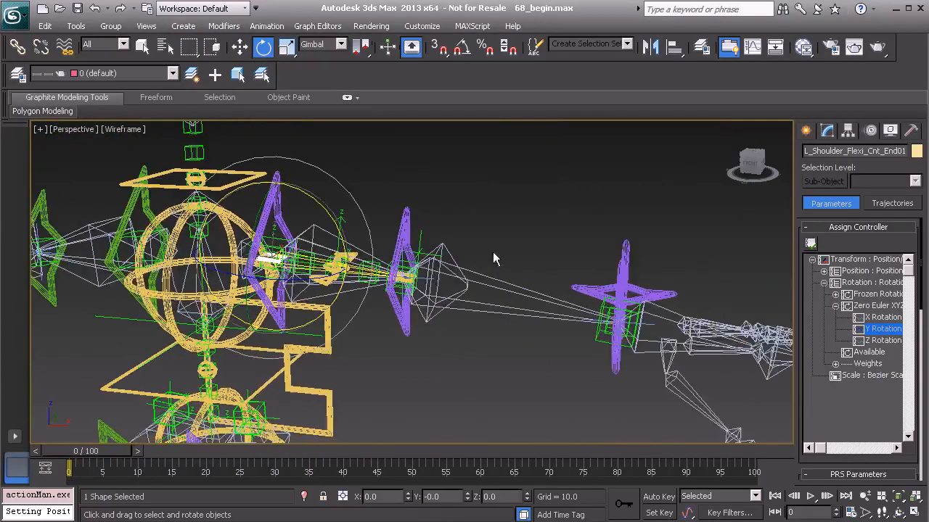
pyautogui.keyDown('alt'); pyautogui.moveTo(627, 267); pyautogui.dragTo(634, 279, button='middle'); pyautogui.keyUp('alt')
pyautogui.click(635, 280)
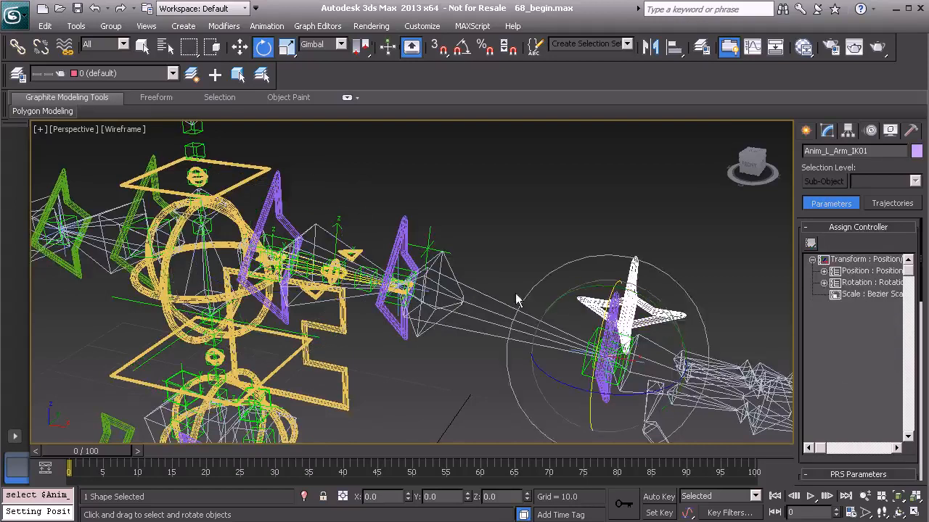
pyautogui.keyDown('alt'); pyautogui.moveTo(545, 302); pyautogui.dragTo(564, 299, button='middle'); pyautogui.keyUp('alt')
pyautogui.click(827, 130)
pyautogui.keyDown('alt'); pyautogui.moveTo(508, 240); pyautogui.dragTo(361, 314, button='middle'); pyautogui.keyUp('alt')
pyautogui.scroll(5, 360, 314)
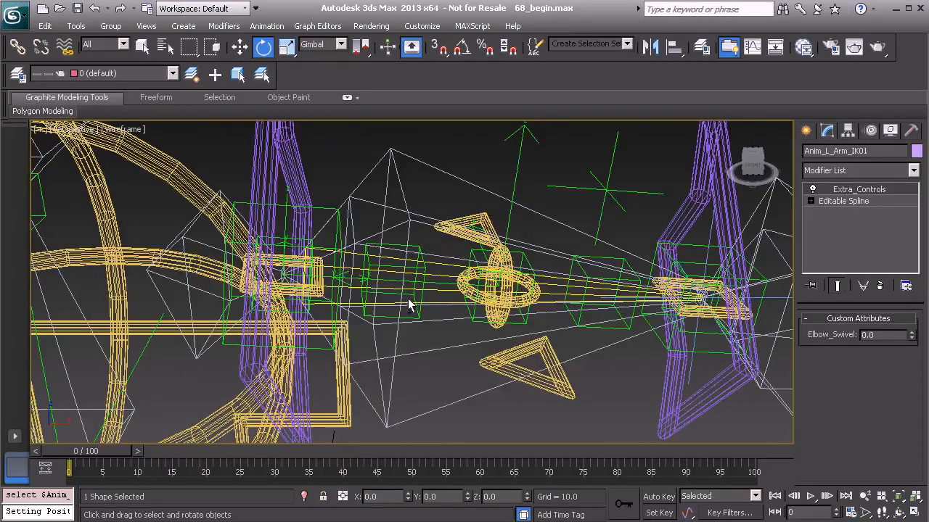
pyautogui.moveTo(911, 335); pyautogui.dragTo(407, 330)
pyautogui.scroll(3, 407, 330)
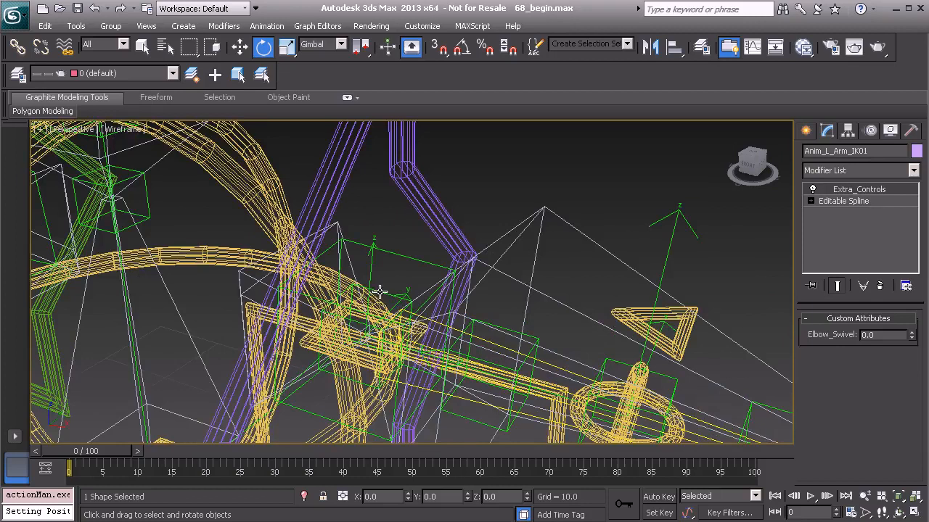
# Step: Inspect the overlapping shoulder helpers, including L_Shoulder_Flexi_Bone_E01, and compare their orientation with L_Shoulder_Flexi_Cnt_End01
pyautogui.click(379, 292)
pyautogui.moveTo(379, 331); pyautogui.dragTo(378, 281, button='middle')
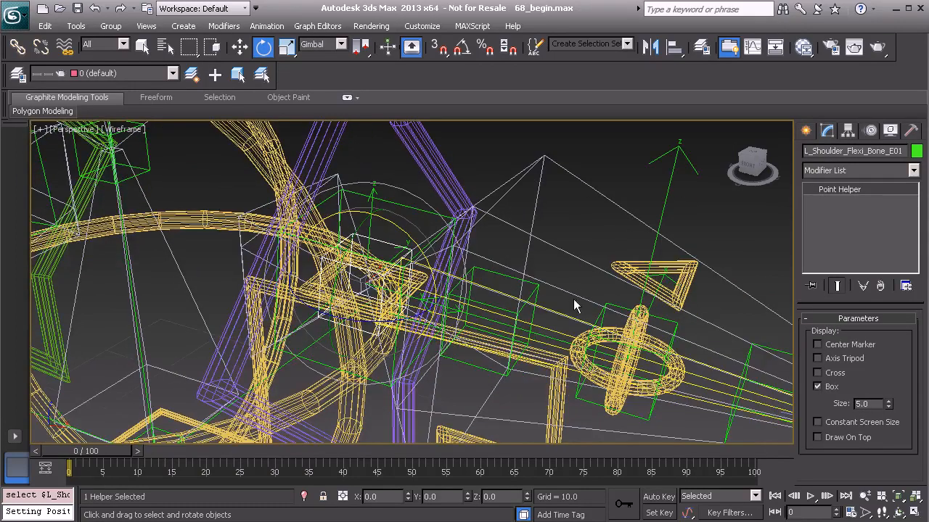
pyautogui.click(328, 301)
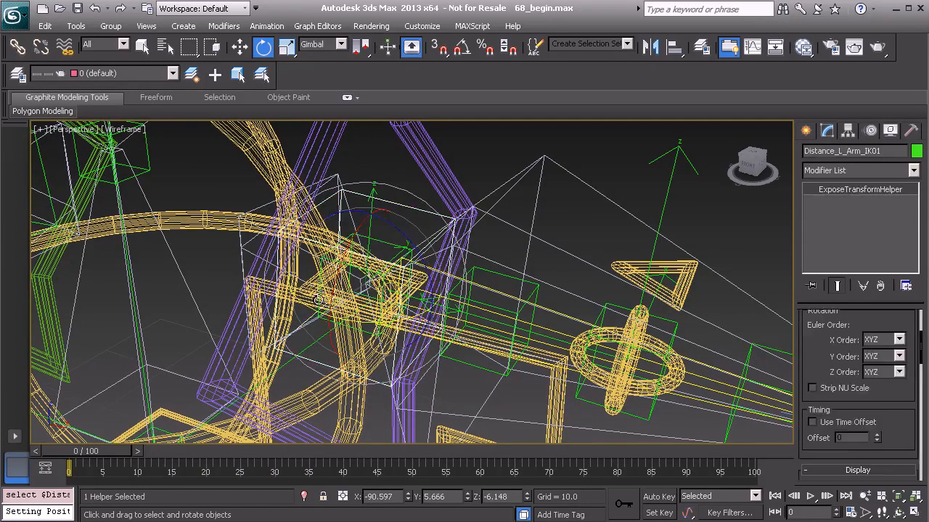
pyautogui.click(318, 300)
pyautogui.click(313, 296)
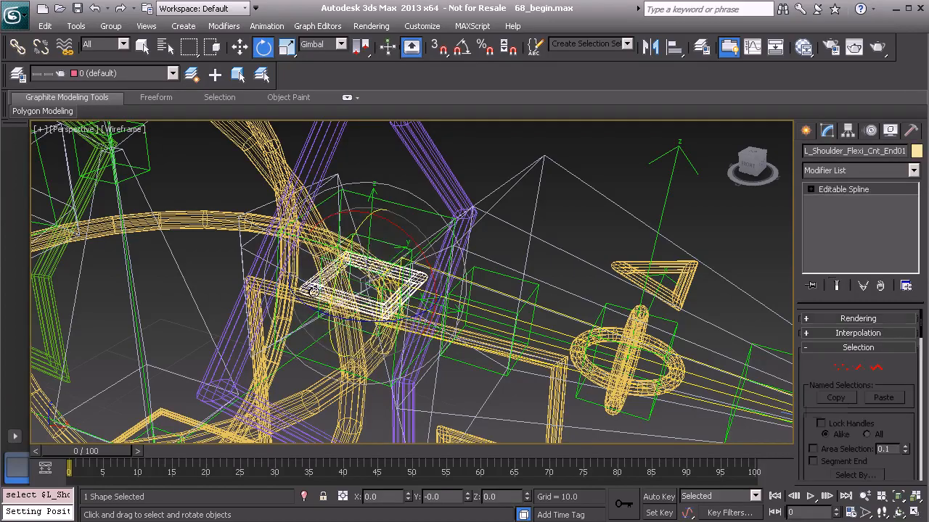
pyautogui.keyDown('alt'); pyautogui.moveTo(392, 311); pyautogui.dragTo(398, 271, button='middle'); pyautogui.keyUp('alt')
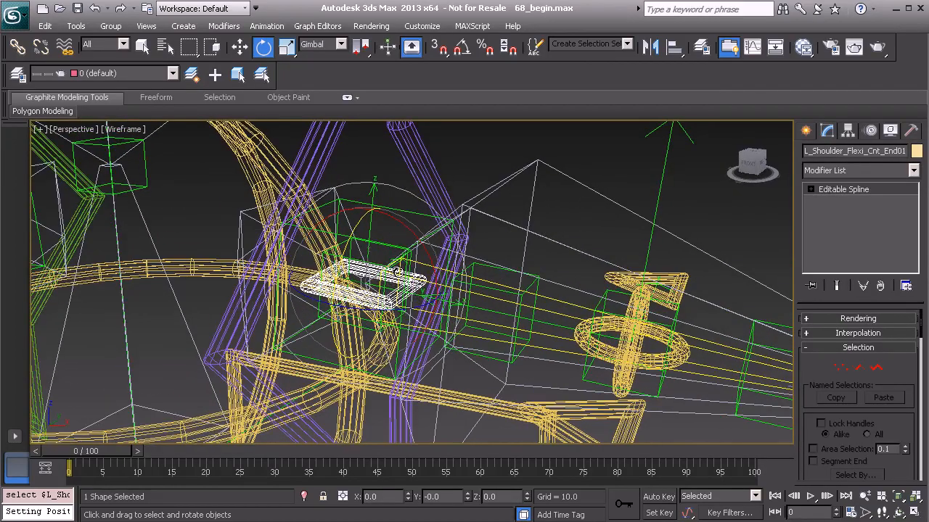
# Step: Set Elbow_Swivel on Anim_L_Arm_IK01 to -35.6, check how L_Shoulder_Flexi_Bone_E01 twists, and reset the swivel to 0
pyautogui.scroll(-6, 403, 305)
pyautogui.moveTo(404, 306); pyautogui.dragTo(285, 286, button='middle')
pyautogui.click(631, 290)
pyautogui.moveTo(297, 250)
pyautogui.mouseDown(button='middle')
pyautogui.moveTo(386, 236)
pyautogui.moveTo(422, 306)
pyautogui.moveTo(436, 260)
pyautogui.mouseUp(button='middle')
pyautogui.scroll(6, 385, 237)
pyautogui.scroll(3, 422, 306)
pyautogui.moveTo(912, 337); pyautogui.dragTo(653, 435)
pyautogui.click(377, 192)
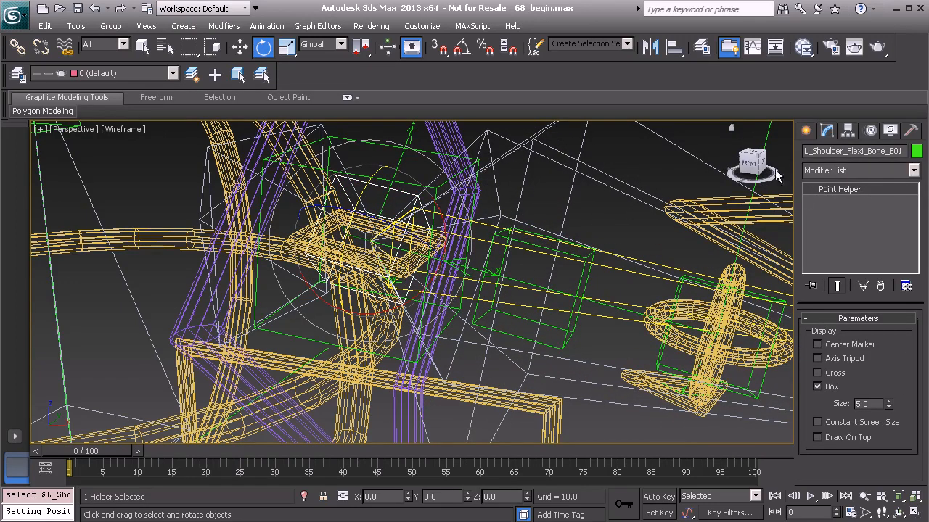
pyautogui.click(330, 228)
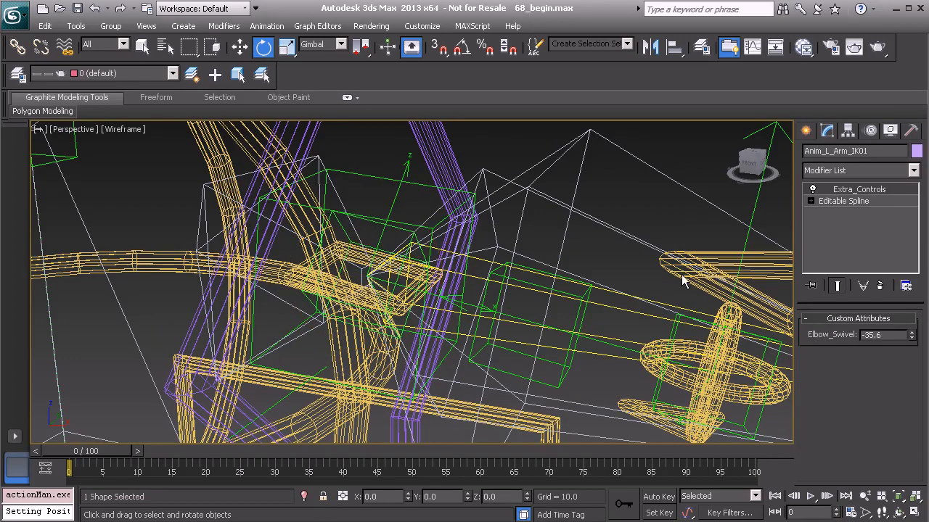
pyautogui.rightClick(912, 336)
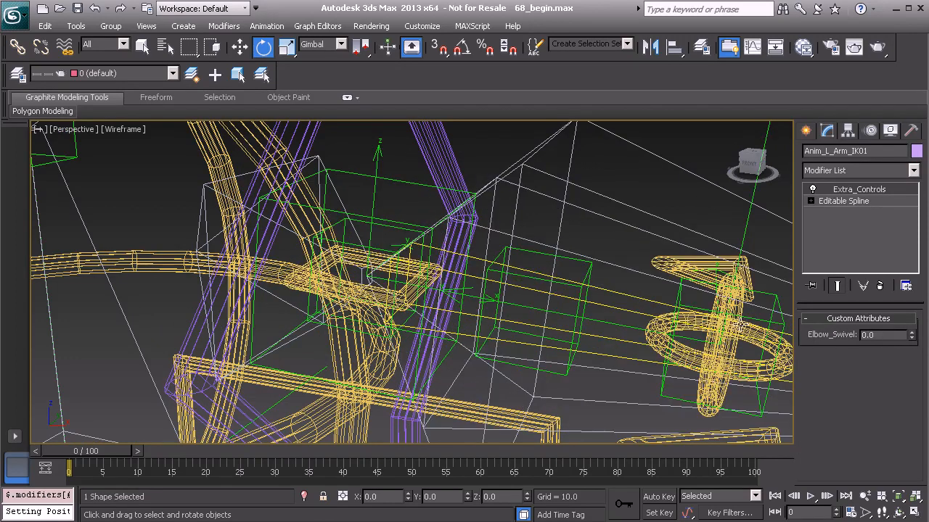
# Step: Unhide the L_Shoulder_Flexi_Hidden layer and select the L_Shoulder_Flexi_UpVct_E_GRP01 helper above the shoulder
pyautogui.click(19, 76)
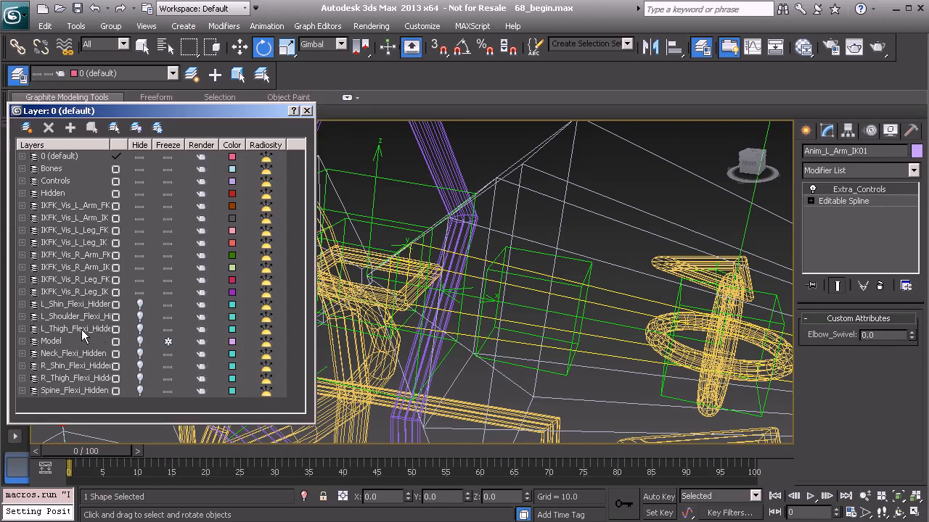
pyautogui.click(140, 317)
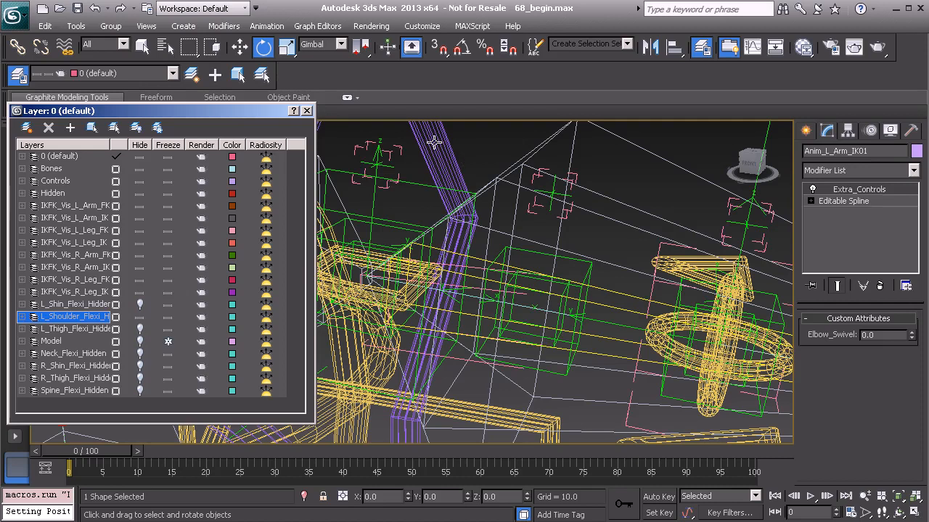
pyautogui.click(397, 154)
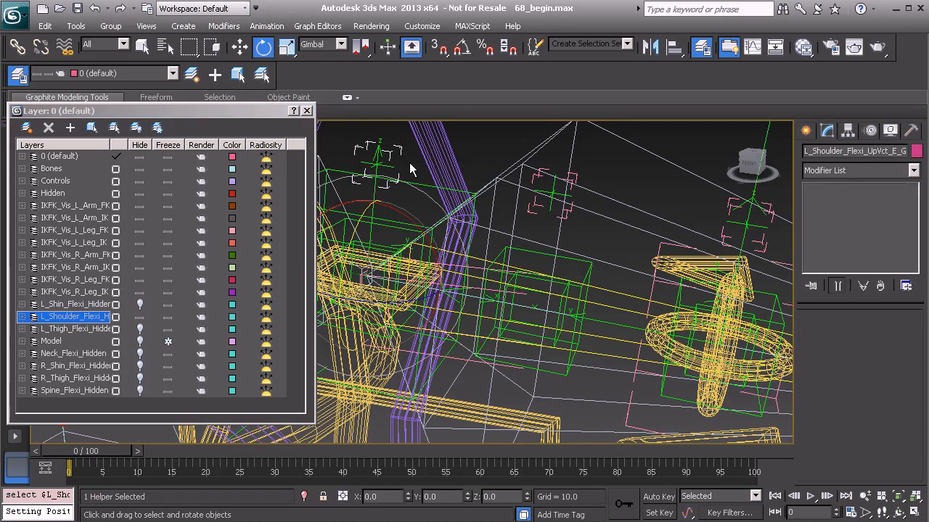
# Step: Start wiring the Zero Euler XYZ Y Rotation of L_Shoulder_Flexi_UpVct_E_GRP01 to the Y Rotation of L_Shoulder_Flexi_Cnt_End01
pyautogui.rightClick(410, 167)
pyautogui.click(444, 282)
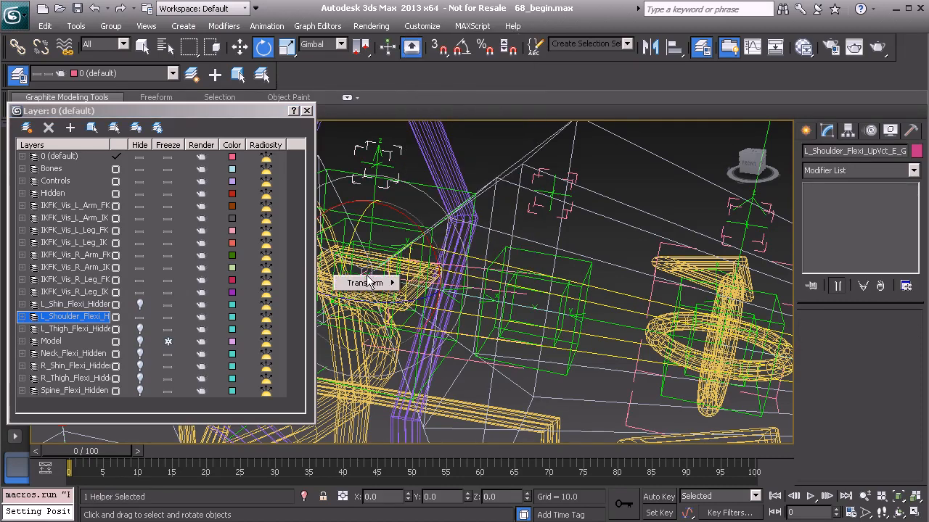
pyautogui.moveTo(380, 285)
pyautogui.moveTo(428, 296)
pyautogui.moveTo(535, 311)
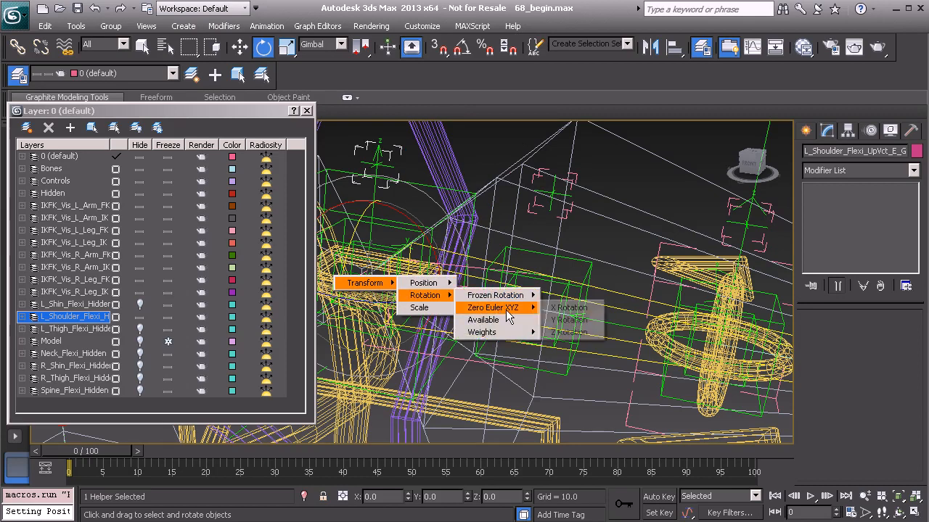
pyautogui.click(583, 326)
pyautogui.moveTo(516, 324); pyautogui.dragTo(555, 263, button='middle')
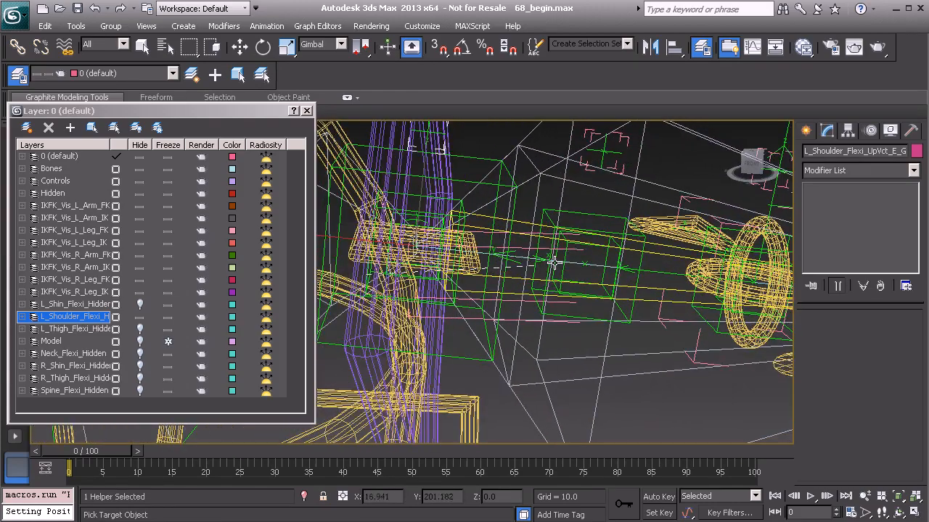
pyautogui.click(470, 256)
pyautogui.moveTo(500, 264)
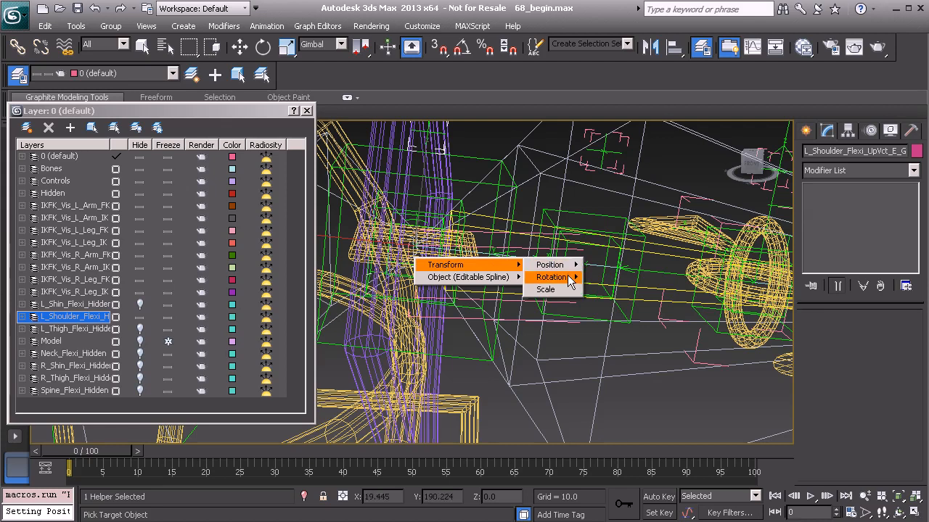
pyautogui.moveTo(558, 278)
pyautogui.moveTo(616, 289)
pyautogui.click(693, 302)
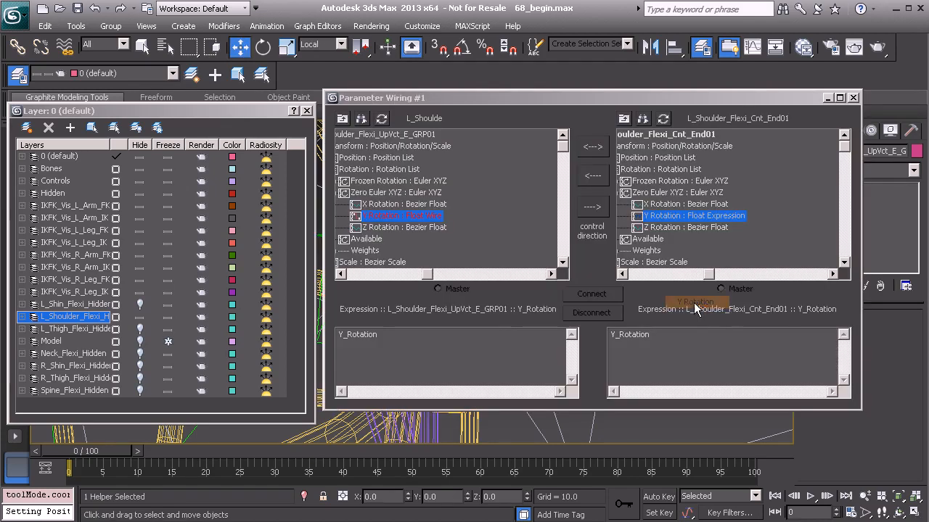
# Step: Connect the wire one-way so the end control's Y Rotation drives the up-vector group, and close Parameter Wiring
pyautogui.click(592, 178)
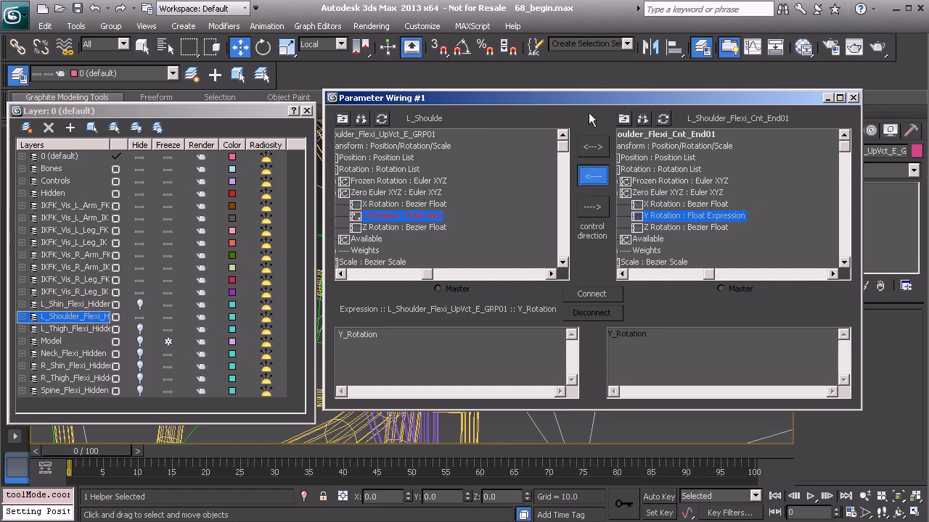
pyautogui.click(592, 297)
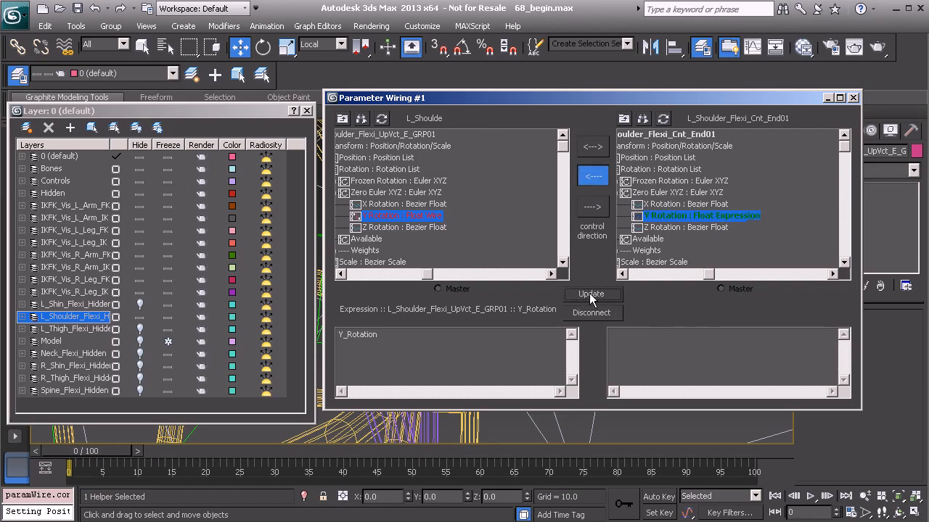
pyautogui.click(853, 97)
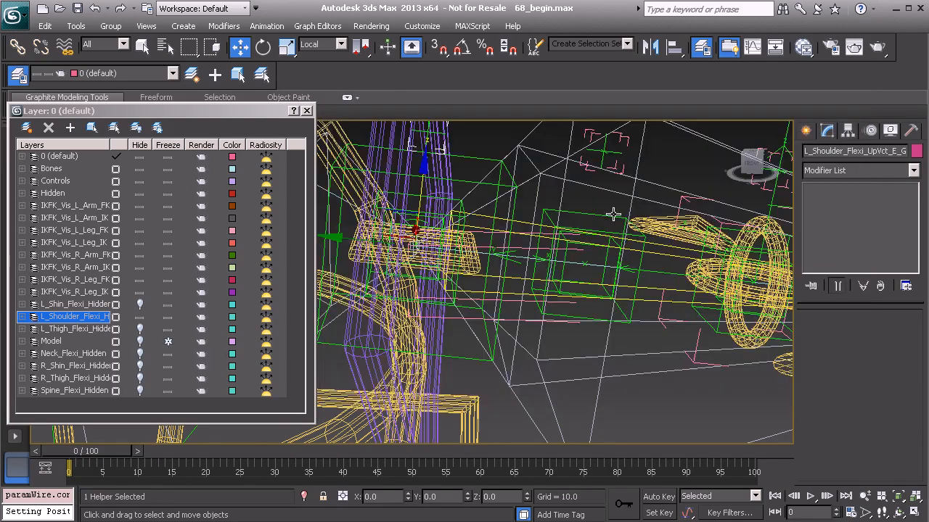
# Step: Test the wired up-vector by swinging Elbow_Swivel on Anim_L_Arm_IK01 to -160.1, and undo the swivel
pyautogui.scroll(-6, 619, 219)
pyautogui.click(638, 283)
pyautogui.scroll(8, 510, 267)
pyautogui.scroll(3, 510, 267)
pyautogui.moveTo(914, 336); pyautogui.dragTo(450, 135)
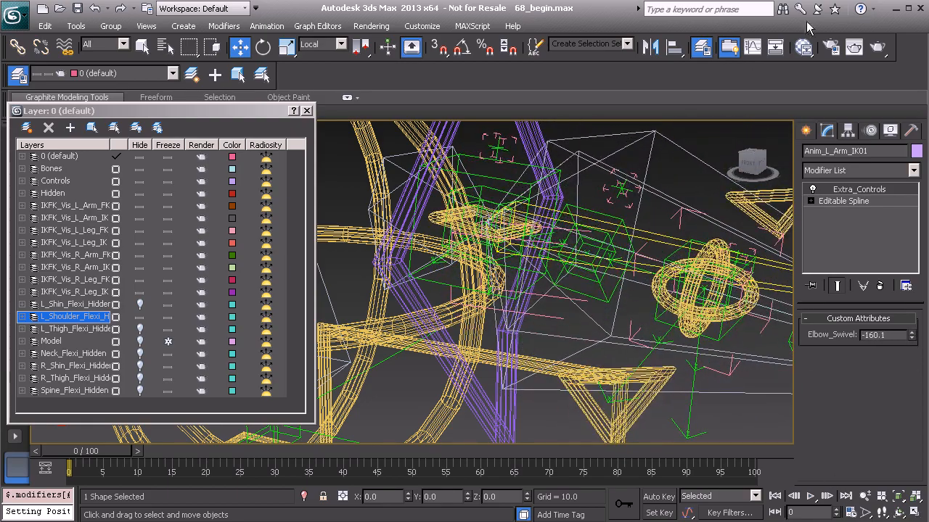
pyautogui.hotkey('ctrl', 'z')
pyautogui.keyDown('alt'); pyautogui.moveTo(603, 277); pyautogui.dragTo(568, 268, button='middle'); pyautogui.keyUp('alt')
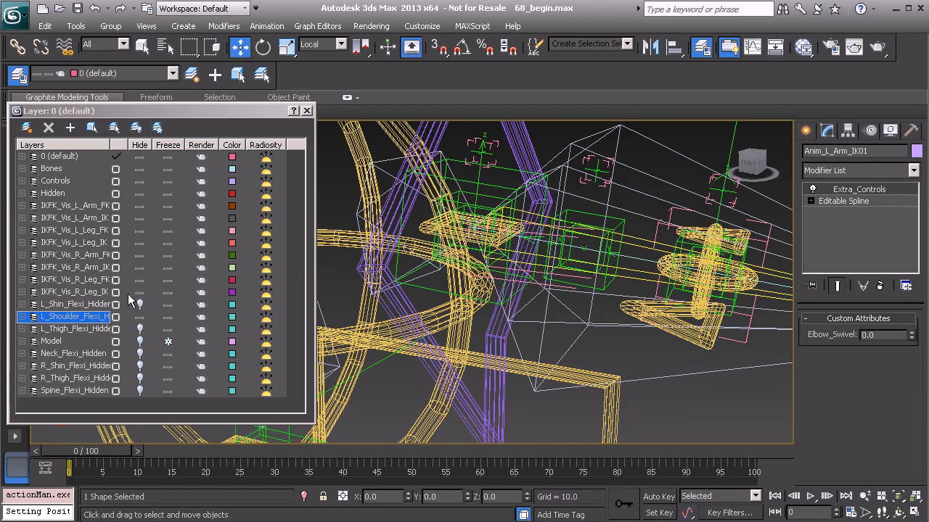
# Step: Hide the L_Shoulder_Flexi_Hidden layer again and close the layer manager
pyautogui.click(140, 317)
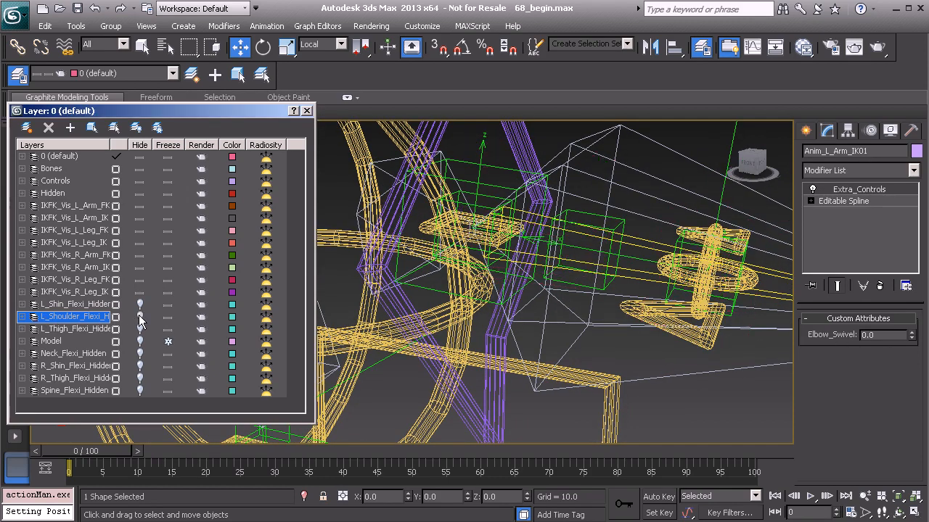
pyautogui.click(307, 113)
pyautogui.keyDown('alt'); pyautogui.moveTo(484, 182); pyautogui.dragTo(434, 203, button='middle'); pyautogui.keyUp('alt')
pyautogui.scroll(-2, 417, 244)
pyautogui.moveTo(465, 252); pyautogui.dragTo(456, 199, button='middle')
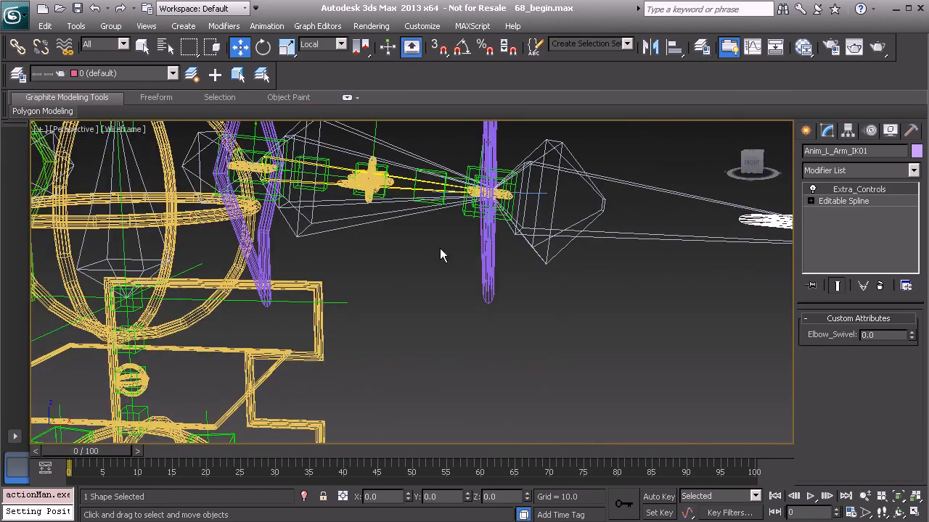
# Step: Switch the left arm to FK by turning off L_Arm_IK on Anim_COG01
pyautogui.click(316, 346)
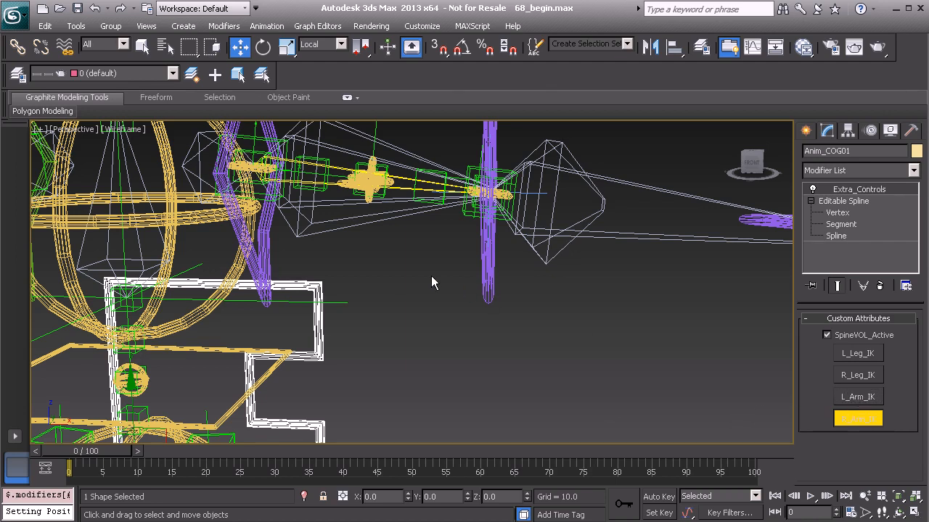
pyautogui.moveTo(436, 278); pyautogui.dragTo(492, 320, button='middle')
# Step: Test-rotate Anim_L_Shoulder_FK01 to swing the arm down and twist it, and return the control to zero
pyautogui.click(315, 146)
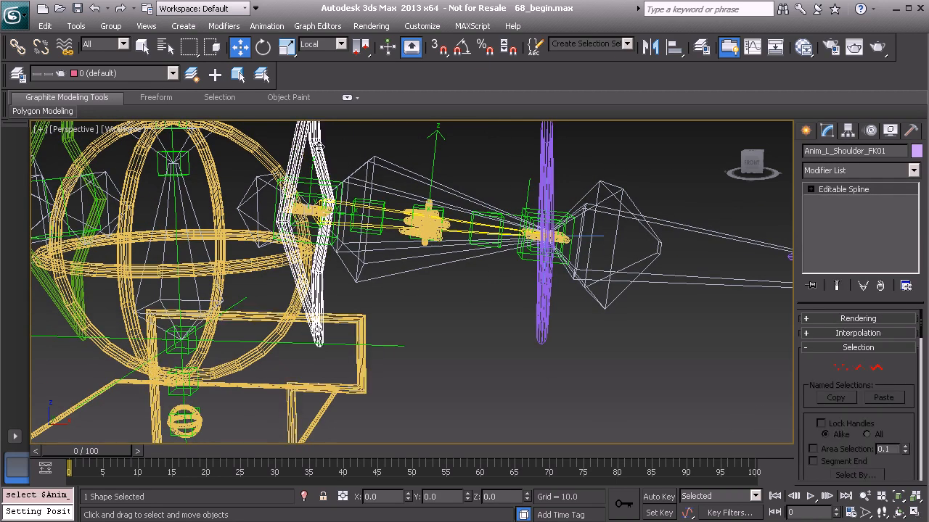
pyautogui.moveTo(388, 159); pyautogui.dragTo(396, 161, button='middle')
pyautogui.moveTo(372, 154); pyautogui.dragTo(390, 276)
pyautogui.moveTo(322, 263); pyautogui.dragTo(238, 281)
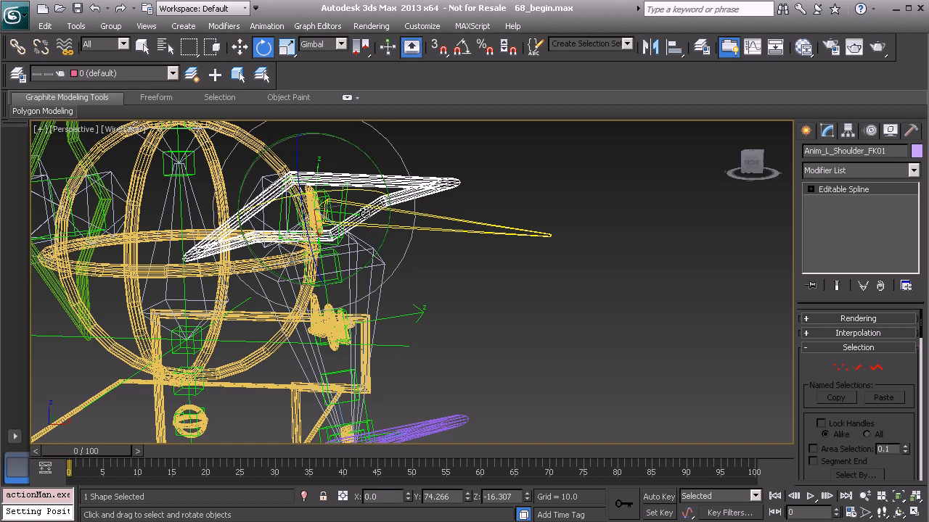
pyautogui.rightClick(513, 190)
pyautogui.click(467, 162)
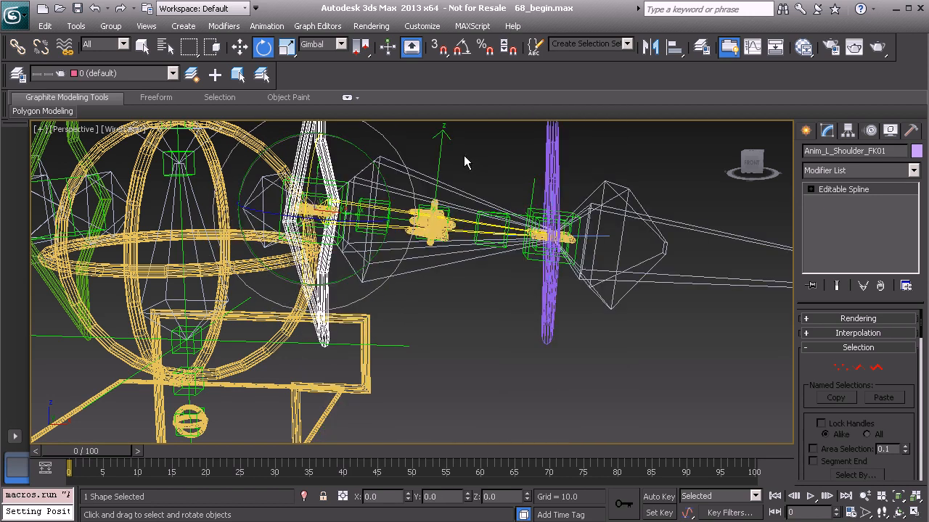
pyautogui.moveTo(521, 267); pyautogui.dragTo(495, 270, button='middle')
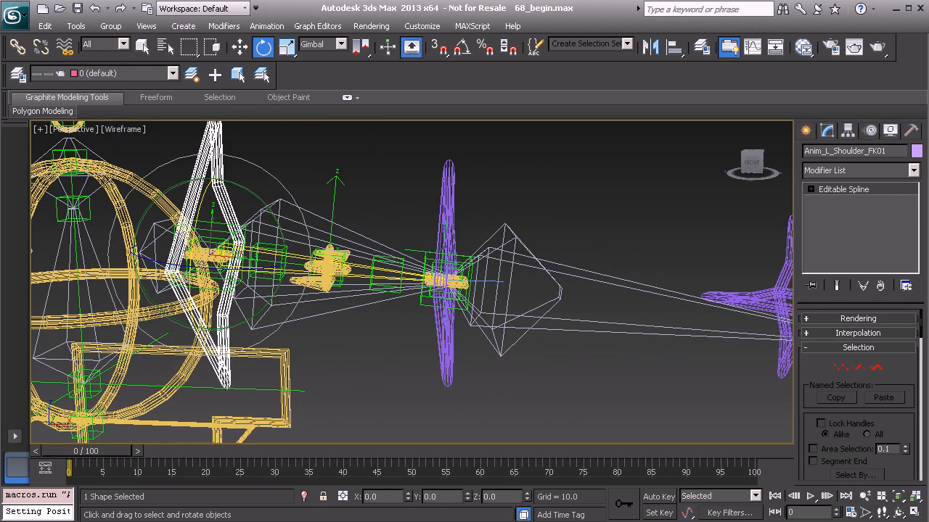